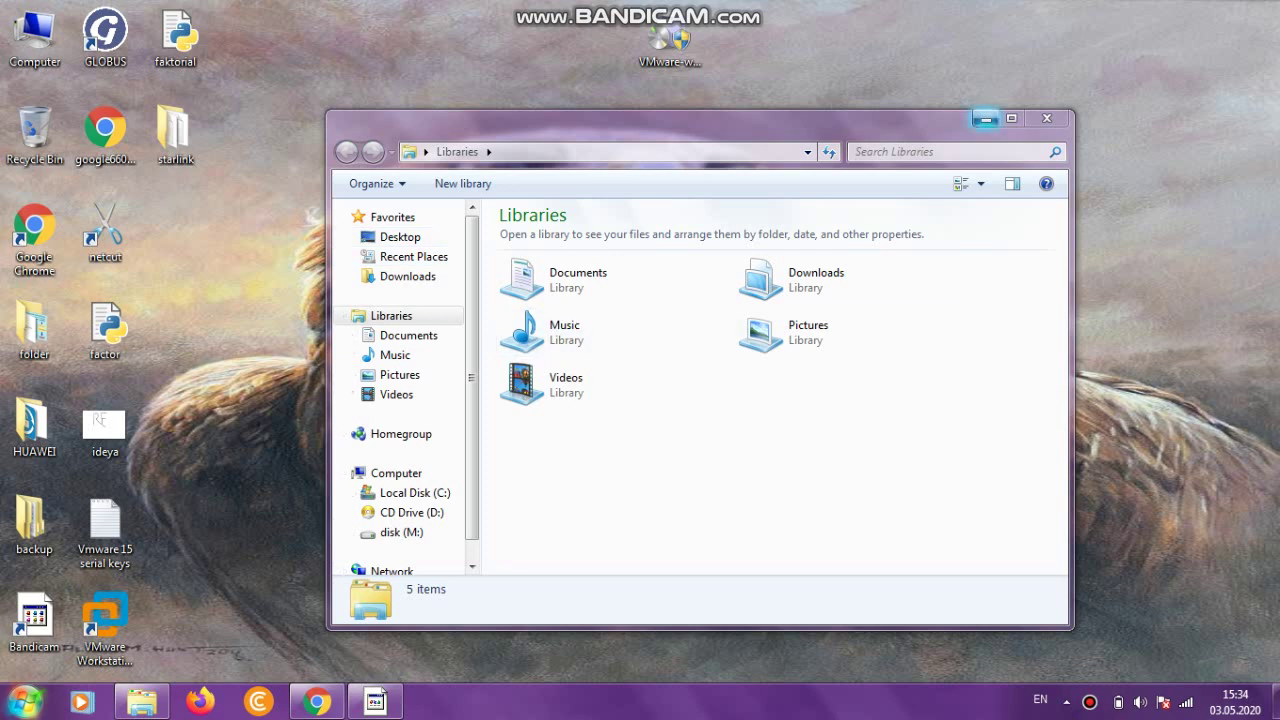
{"action": "left_click", "coordinate": [986, 118]}
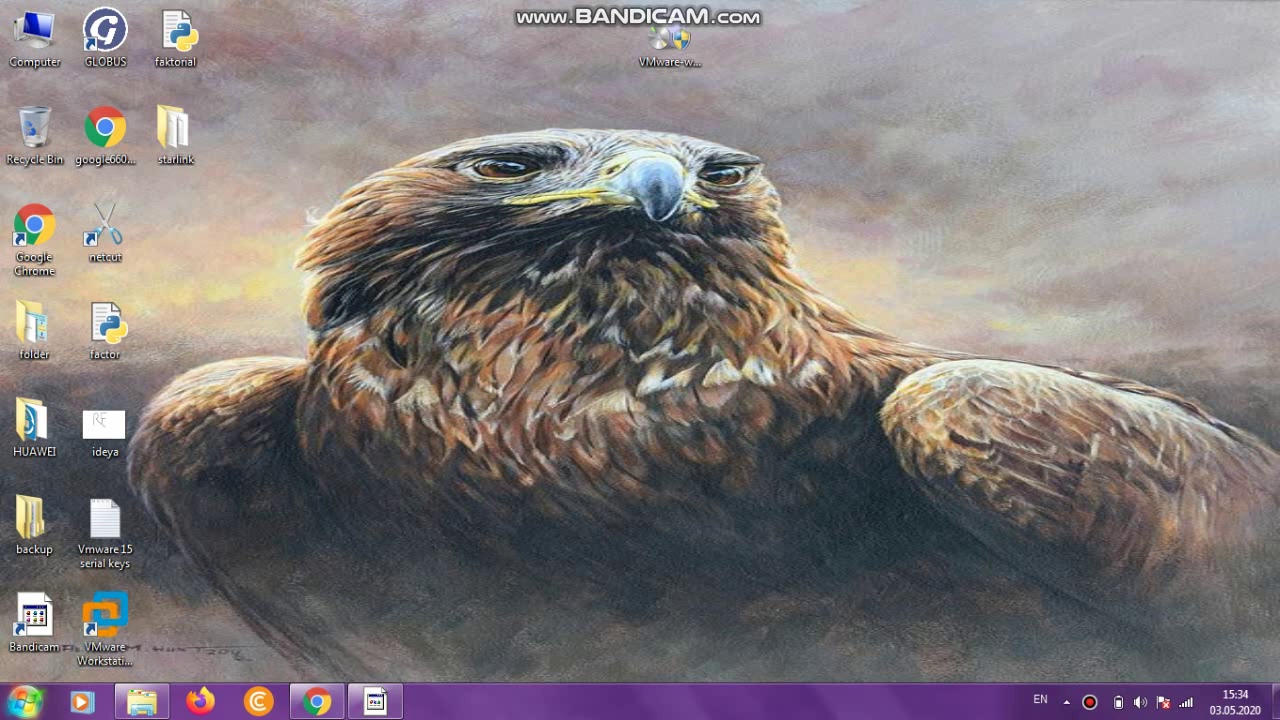
{"action": "left_click_drag", "start_coordinate": [238, 451], "coordinate": [345, 521]}
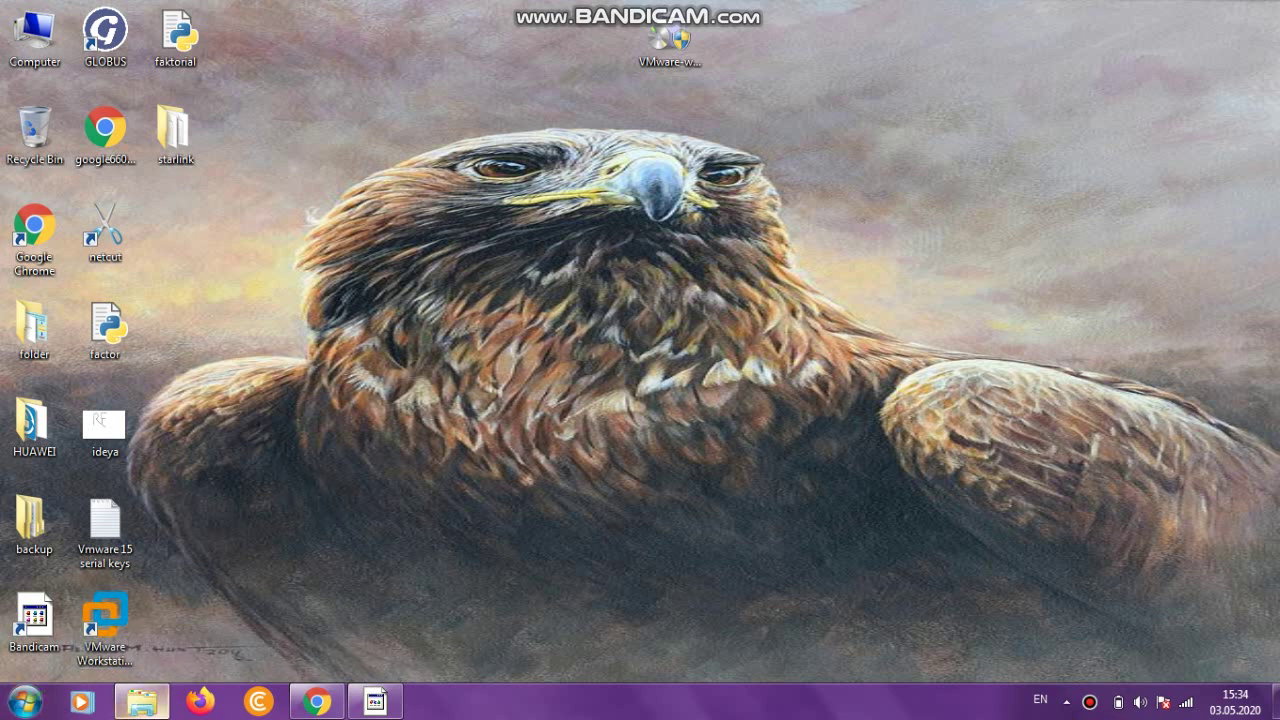
Open the kali-linux-2020.1-vmware-amd64 folder inside kali-linux-2020-1-vmware-amd64-7z in Downloads.
{"action": "left_click", "coordinate": [141, 701]}
{"action": "left_click", "coordinate": [407, 276]}
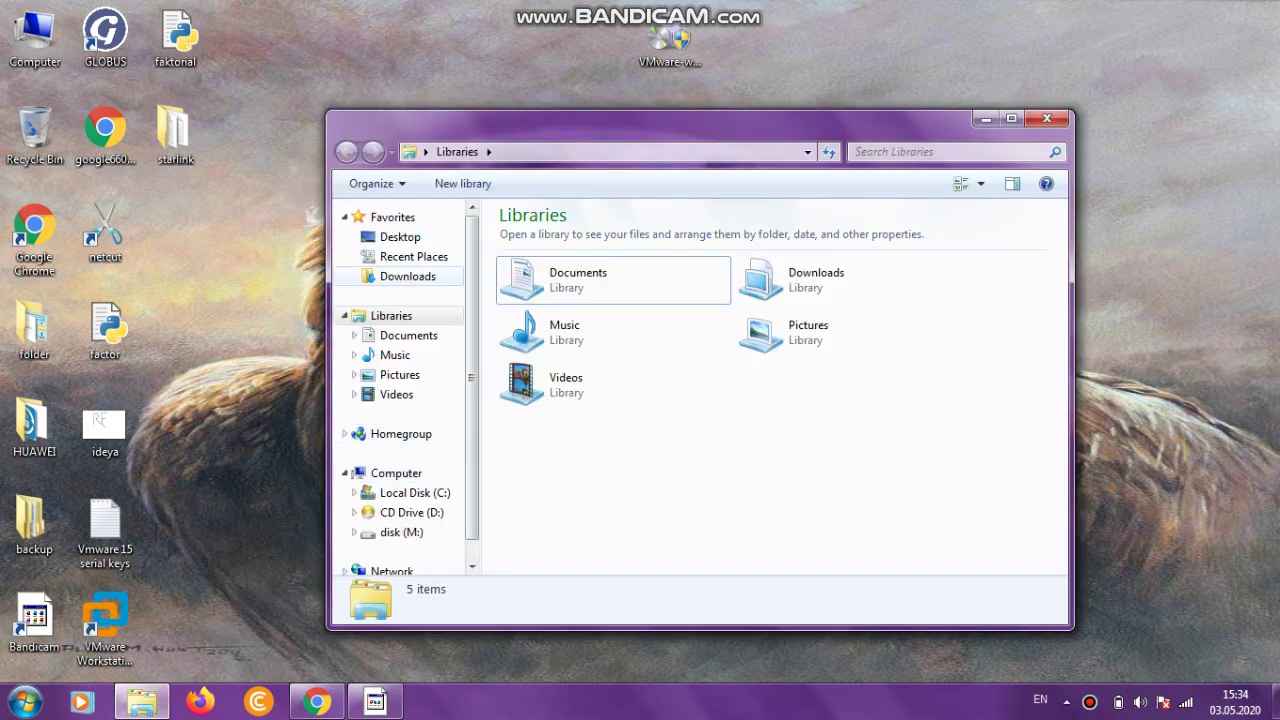
{"action": "key", "text": "k"}
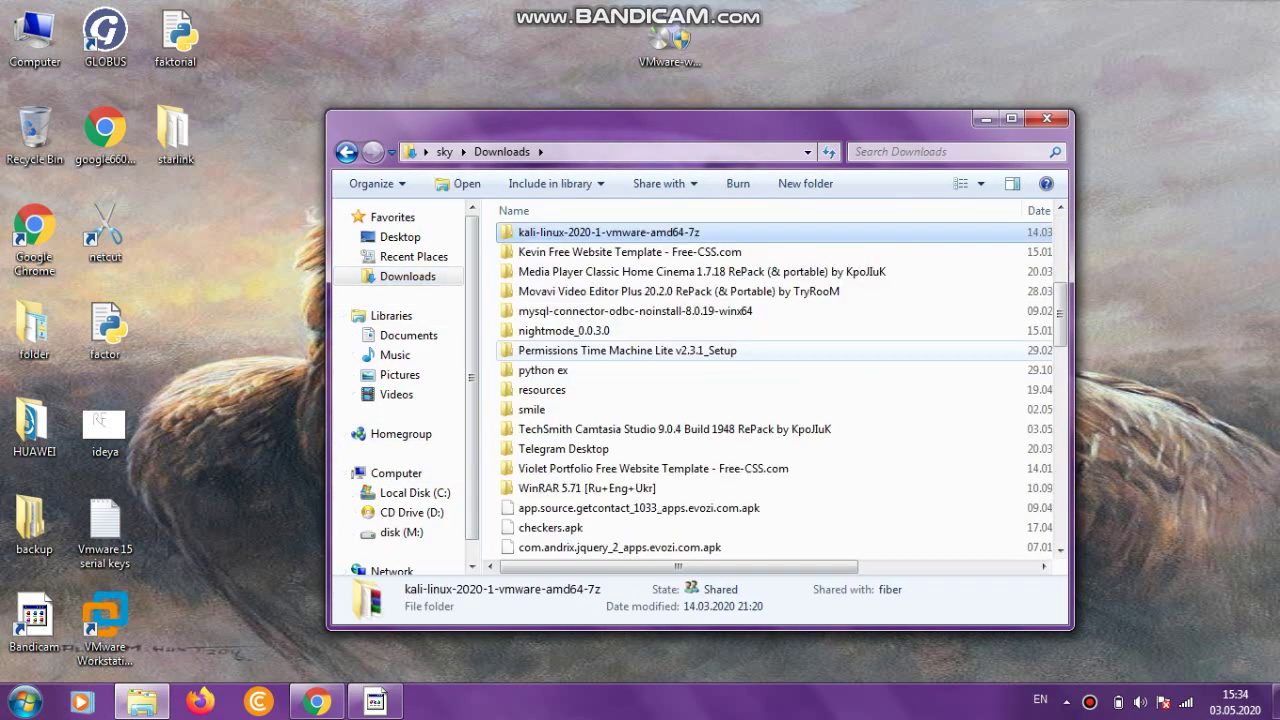
{"action": "key", "text": "Return"}
{"action": "key", "text": "Down"}
{"action": "key", "text": "Up"}
{"action": "key", "text": "Return"}
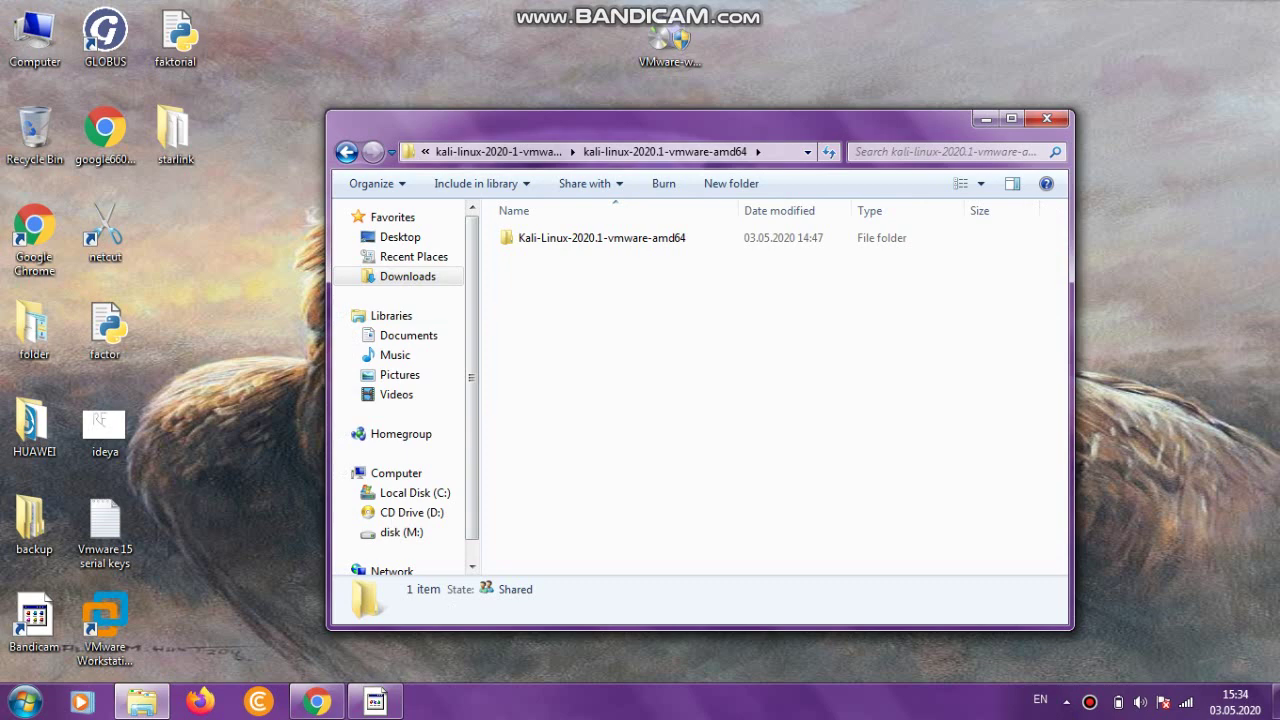
Look into the Kali-Linux-2020.1-vmware-amd64 subfolder at its virtual machine configuration file, and return to the parent folder.
{"action": "key", "text": "Return"}
{"action": "key", "text": "Down"}
{"action": "key", "text": "Down"}
{"action": "key", "text": "Down"}
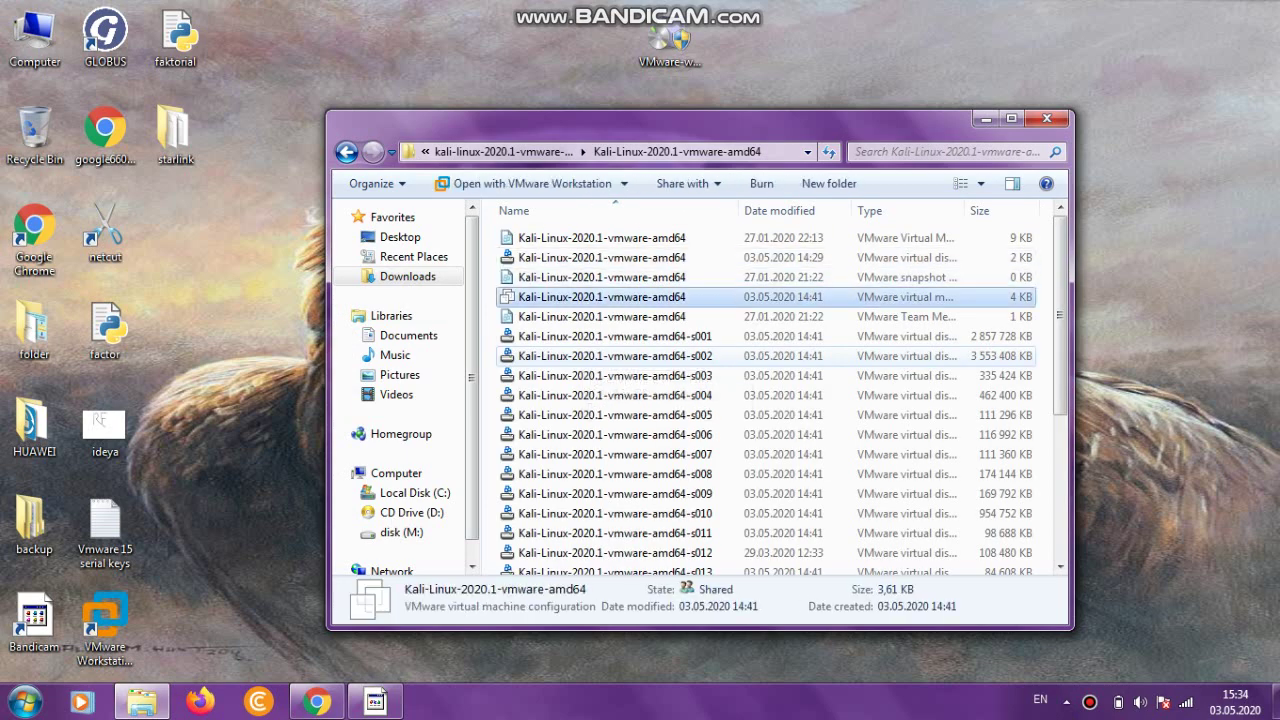
{"action": "key", "text": "BackSpace"}
{"action": "left_click", "coordinate": [760, 400]}
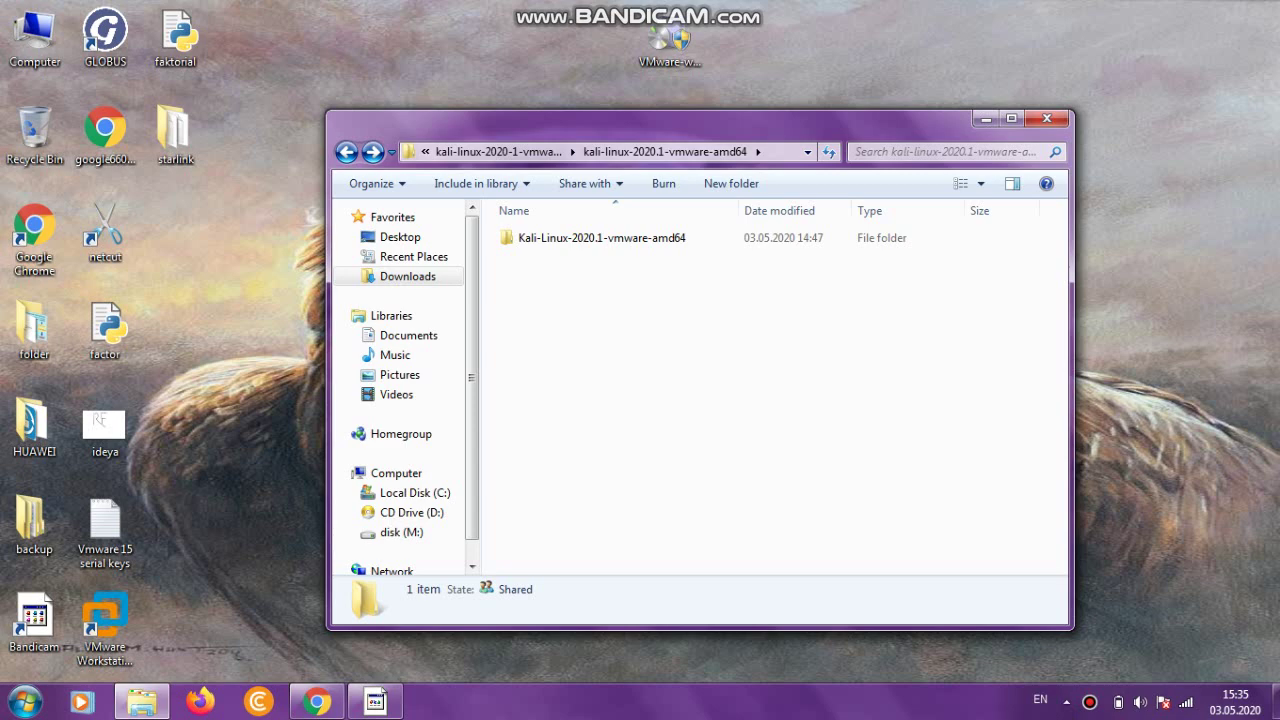
Open the Kali-Linux-2020.1-vmware-amd64 subfolder again and point out the VMware virtual machine configuration file.
{"action": "key", "text": "Down"}
{"action": "key", "text": "Return"}
{"action": "key", "text": "Down"}
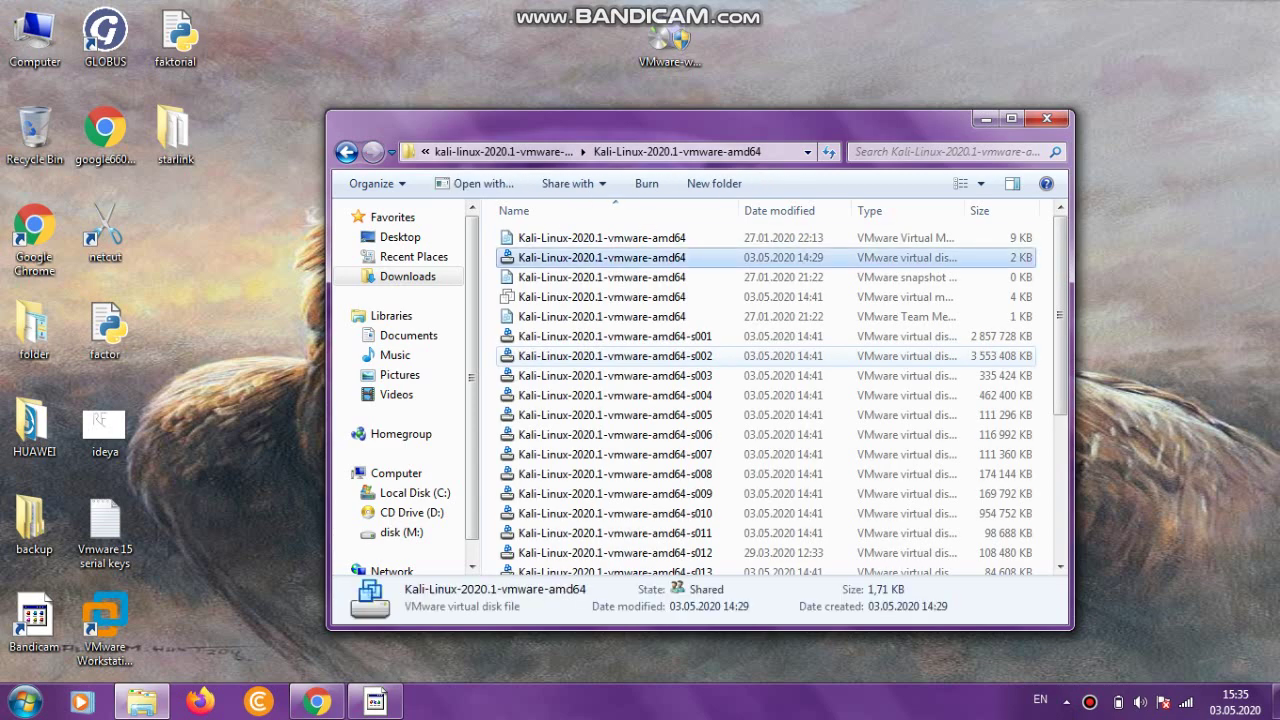
{"action": "key", "text": "Down"}
{"action": "key", "text": "Down"}
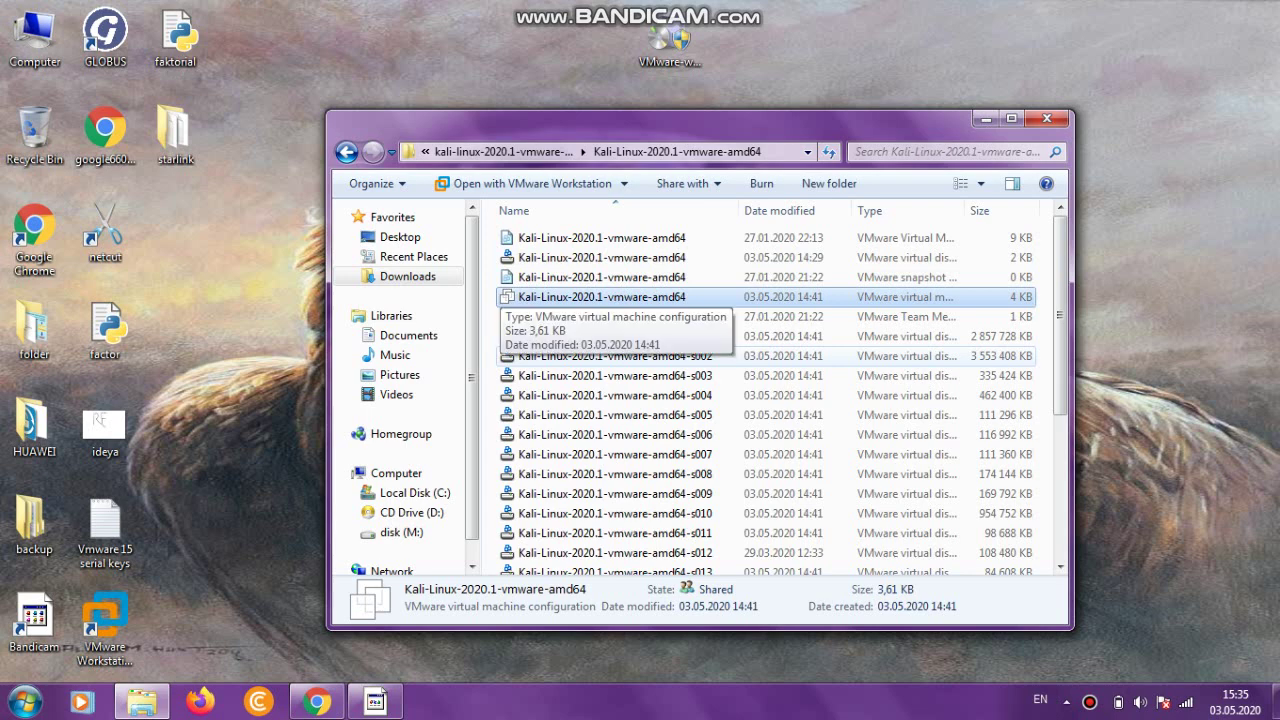
{"action": "left_click", "coordinate": [1045, 400]}
Switch to Chrome and search Google for "kali linux vmware img".
{"action": "left_click", "coordinate": [317, 702]}
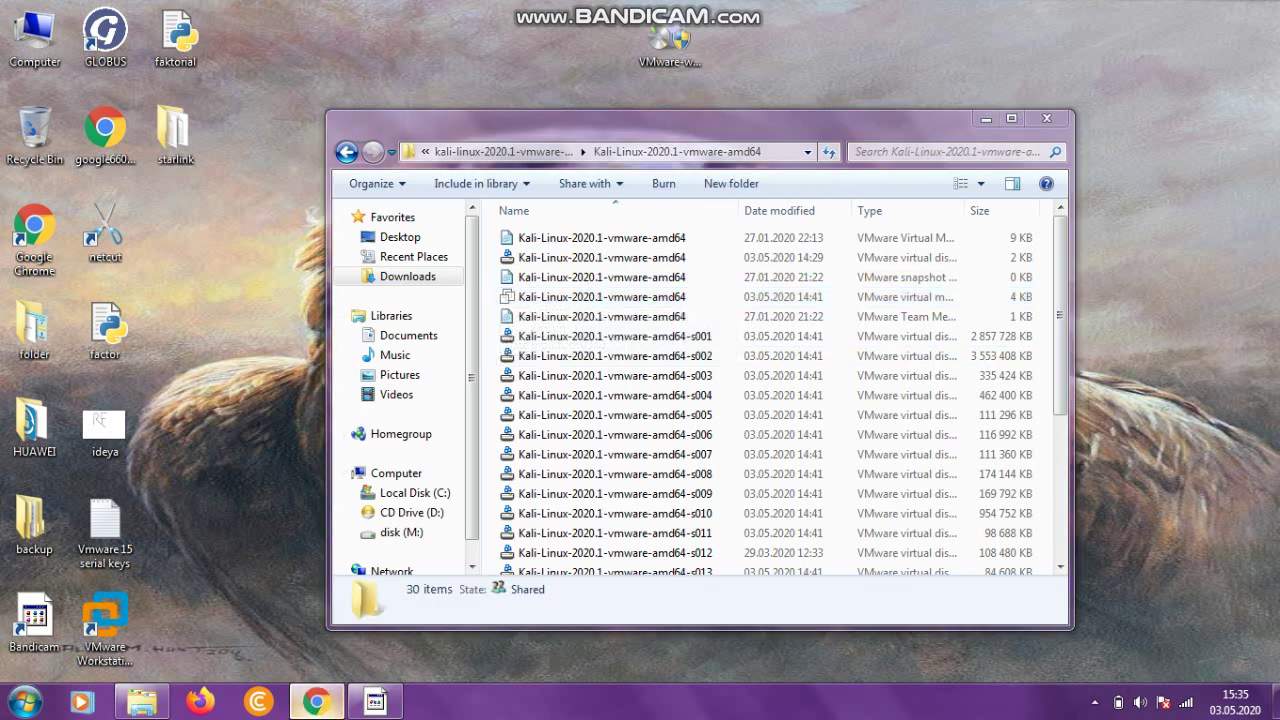
{"action": "left_click", "coordinate": [350, 49]}
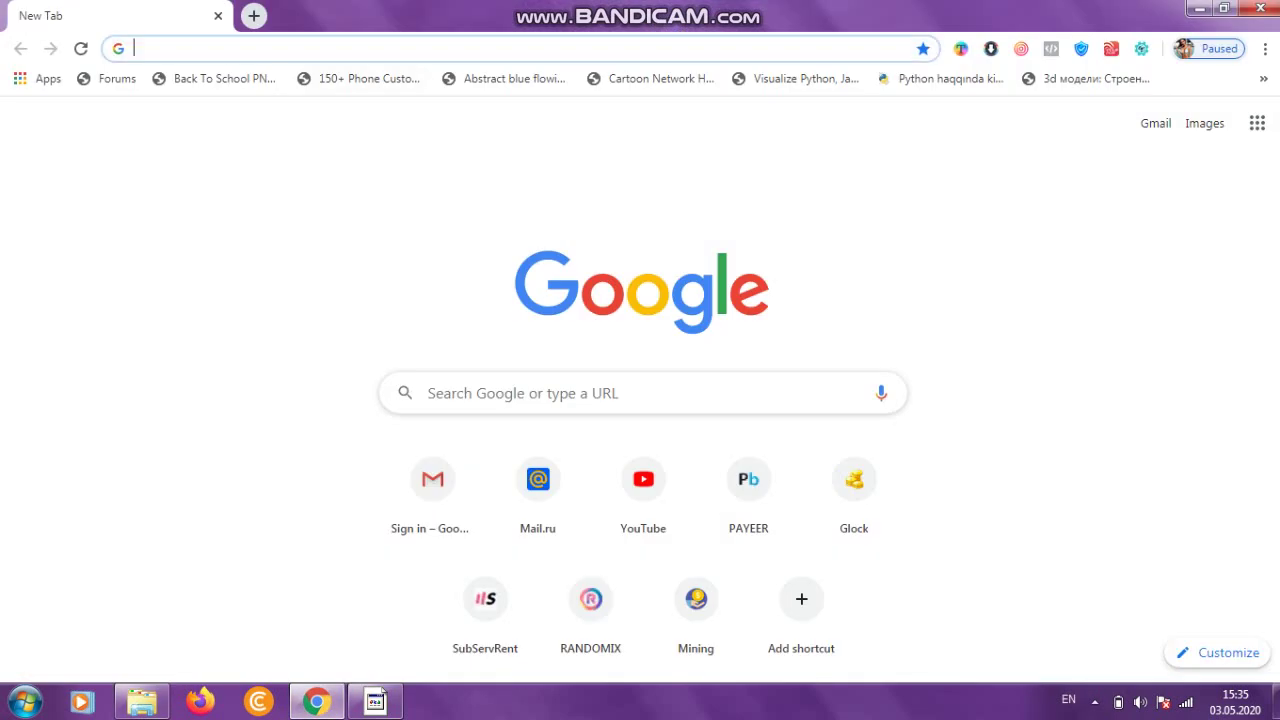
{"action": "type", "text": "ka"}
{"action": "key", "text": "BackSpace"}
{"action": "key", "text": "BackSpace"}
{"action": "key", "text": "BackSpace"}
{"action": "type", "text": "kali linux"}
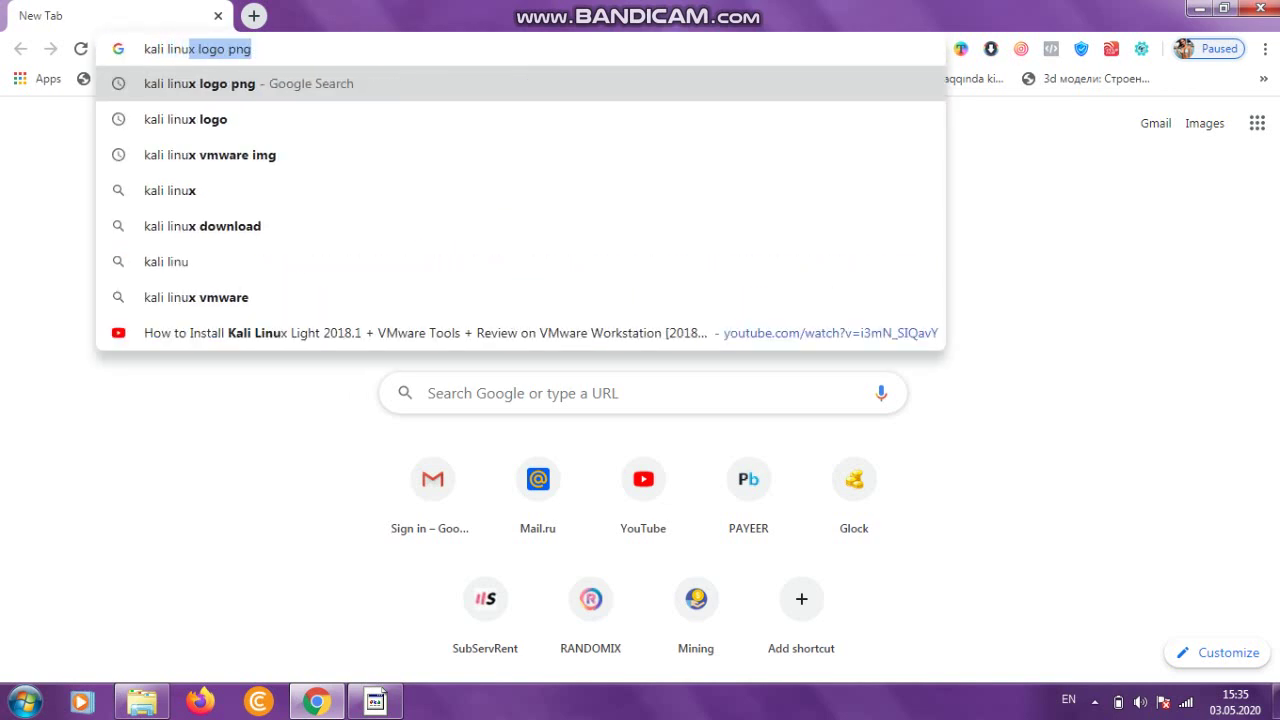
{"action": "type", "text": " vmware"}
{"action": "key", "text": "Return"}
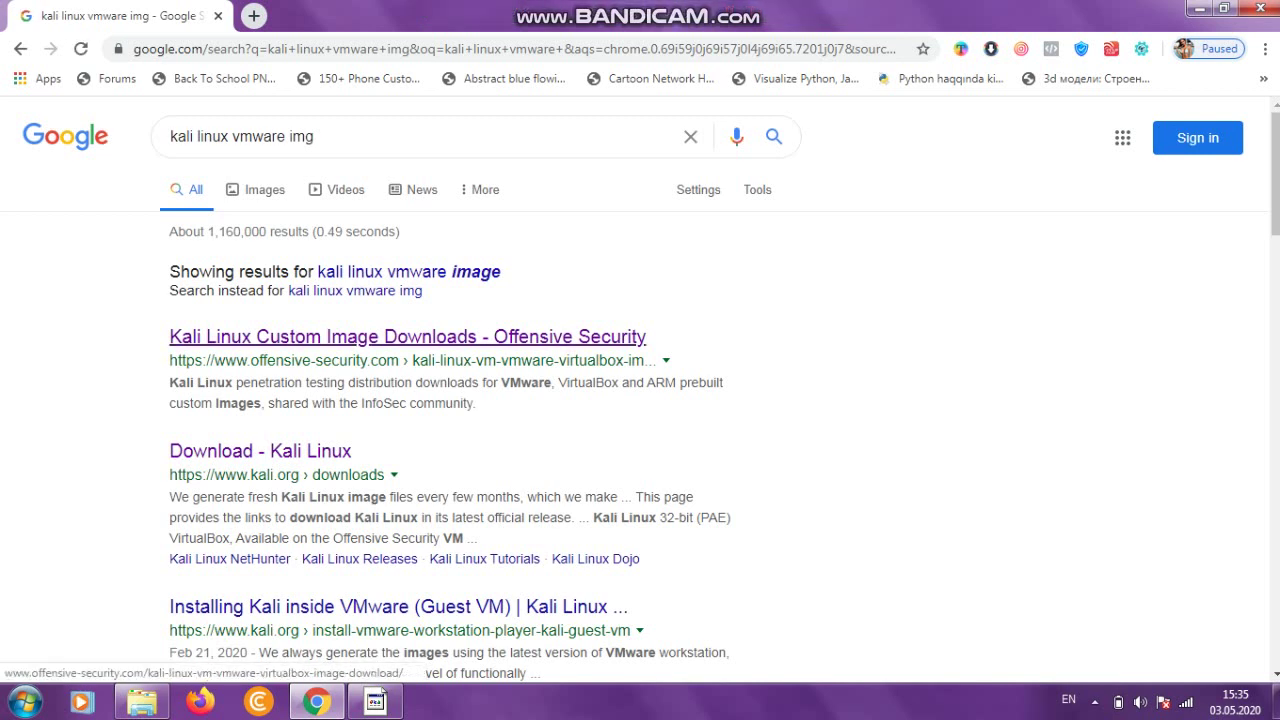
Open the Offensive Security "Kali Linux Custom Image Downloads" result in a new tab and view its Kali Linux VMware images.
{"action": "right_click", "coordinate": [345, 337]}
{"action": "left_click", "coordinate": [372, 351]}
{"action": "key", "text": "ctrl+Tab"}
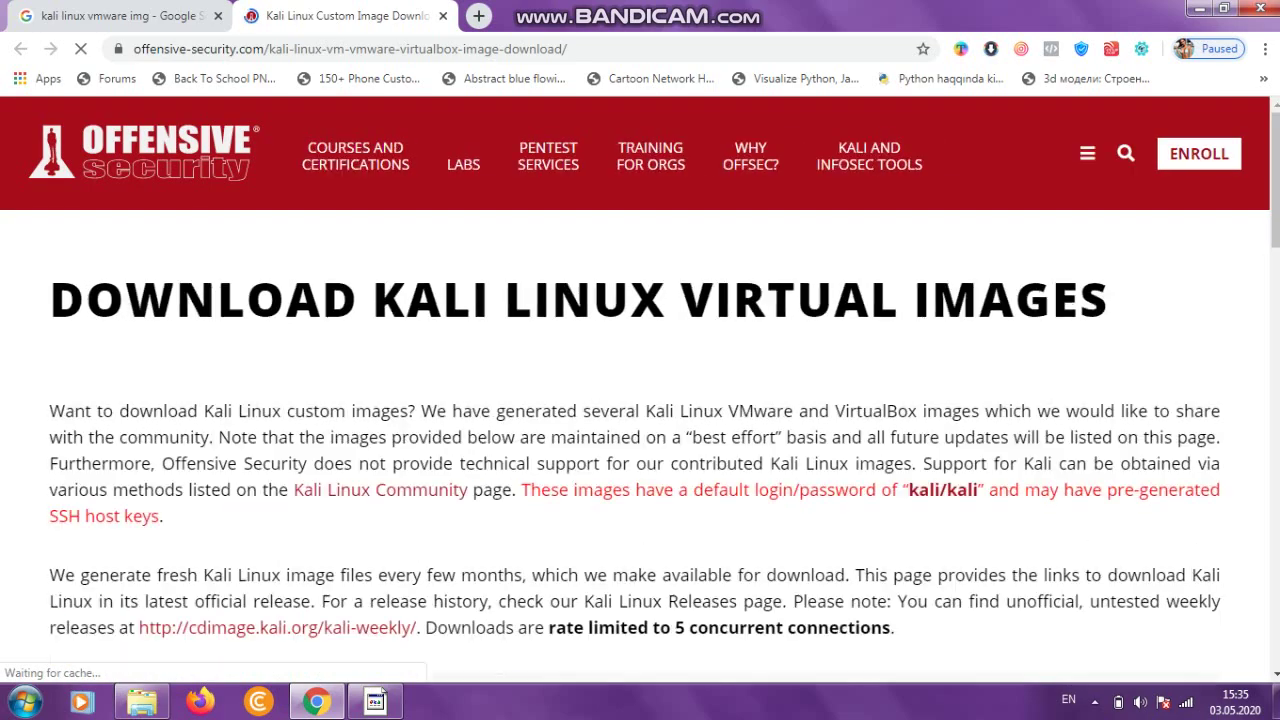
{"action": "scroll", "coordinate": [640, 400], "scroll_direction": "down", "scroll_amount": 4}
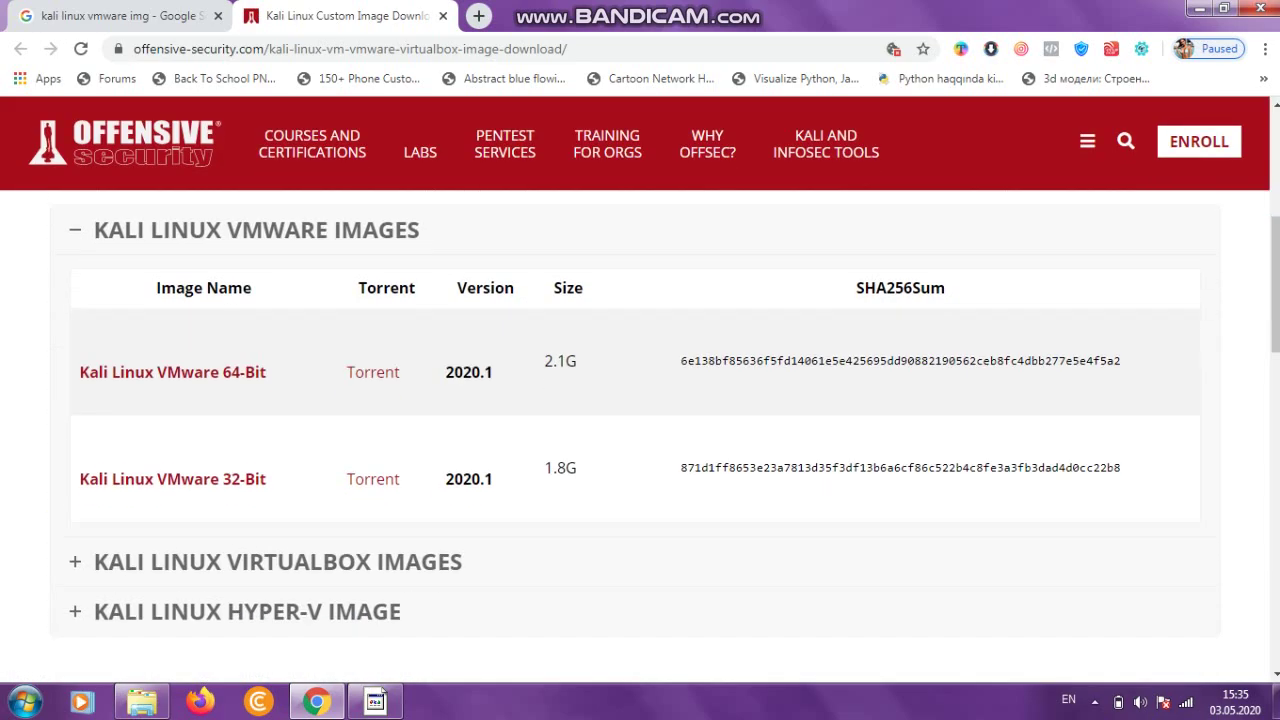
{"action": "scroll", "coordinate": [640, 400], "scroll_direction": "down", "scroll_amount": 1}
{"action": "scroll", "coordinate": [640, 437], "scroll_direction": "up", "scroll_amount": 1}
Try to download the torrent for the Kali Linux VMware 64-Bit 2020.1 image.
{"action": "left_click", "coordinate": [373, 372]}
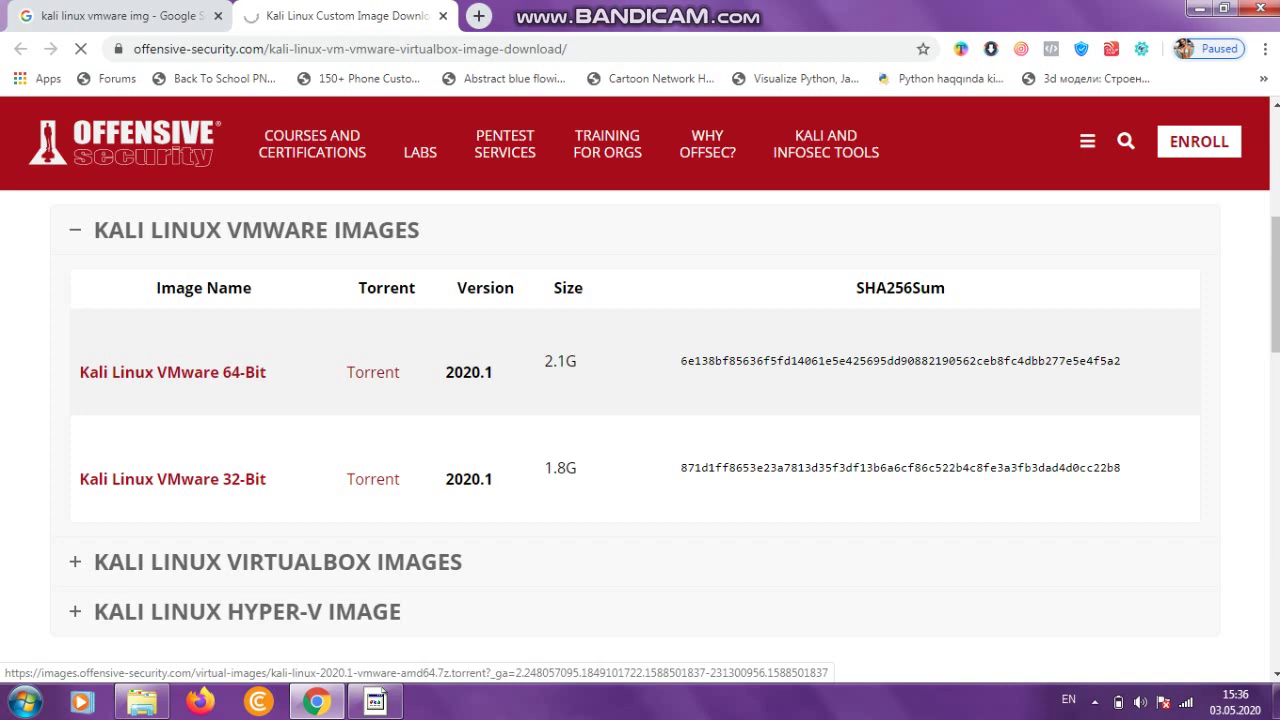
{"action": "left_click", "coordinate": [373, 372]}
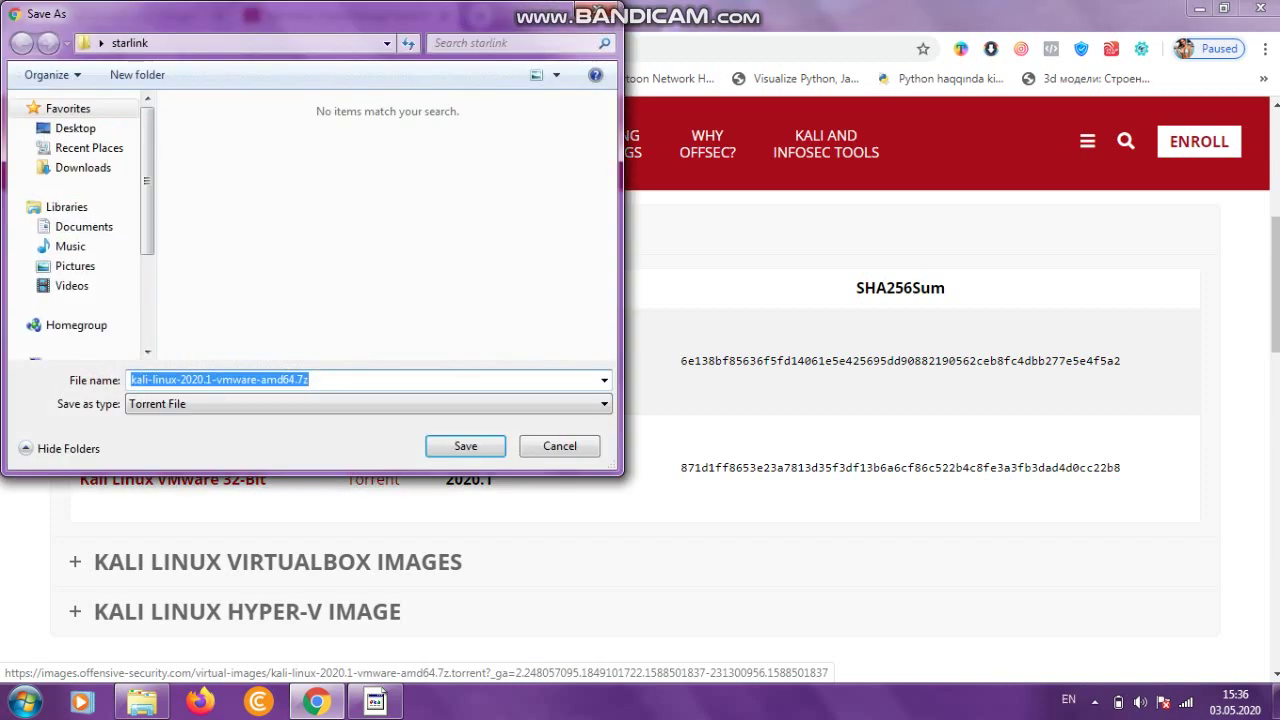
{"action": "left_click", "coordinate": [559, 446]}
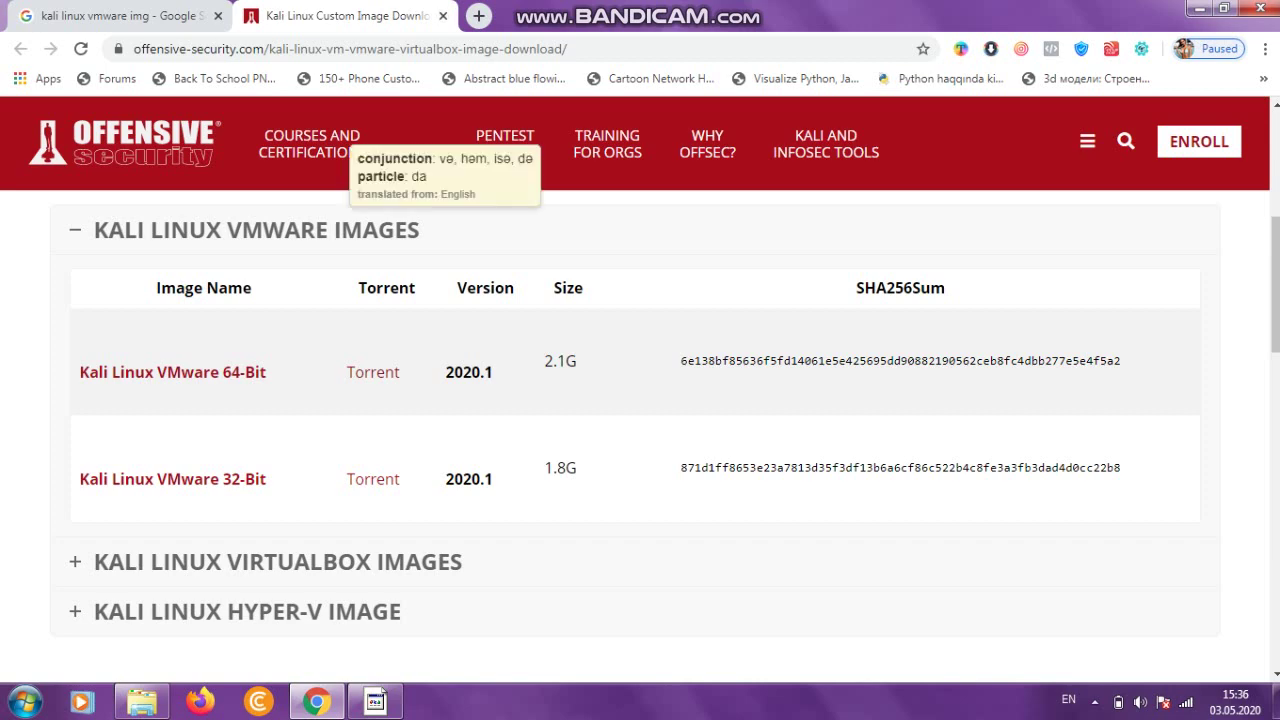
Return to the kali-linux-2020-1-vmware-amd64-7z folder in File Explorer and inspect the contents of the kali-linux-2020.1-vmware-amd64 archive.
{"action": "left_click", "coordinate": [1197, 8]}
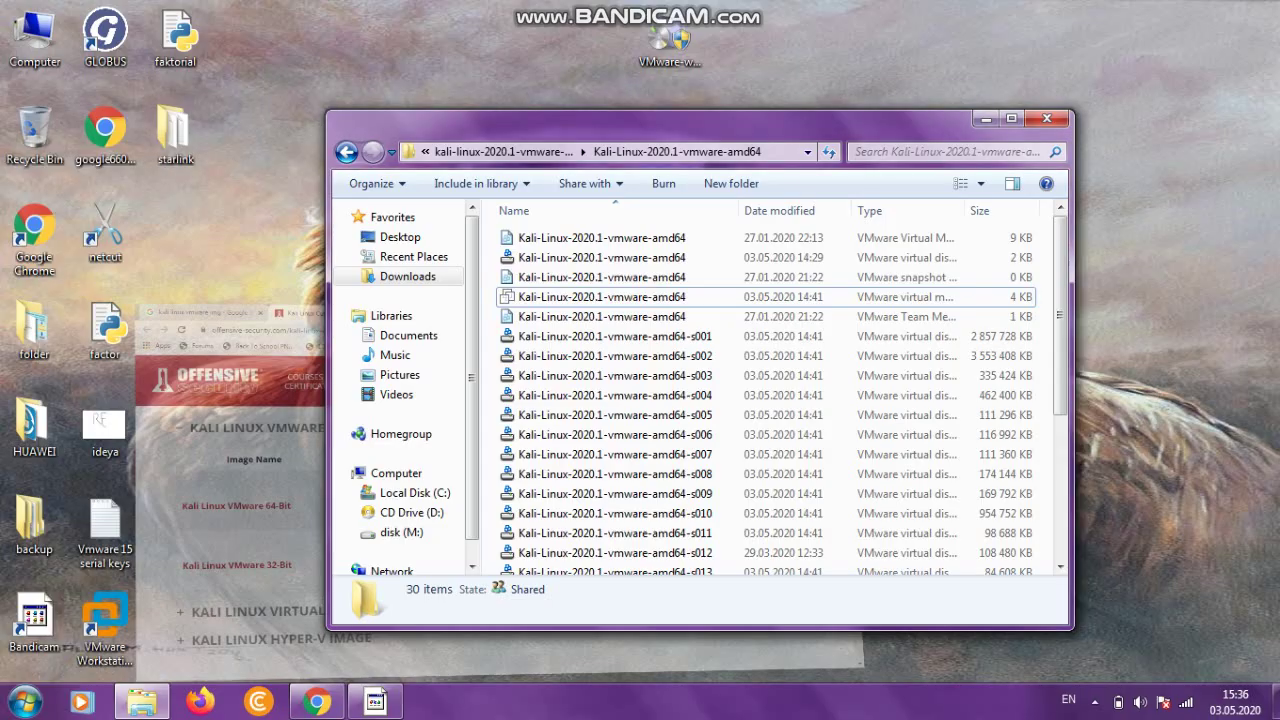
{"action": "left_click", "coordinate": [346, 152]}
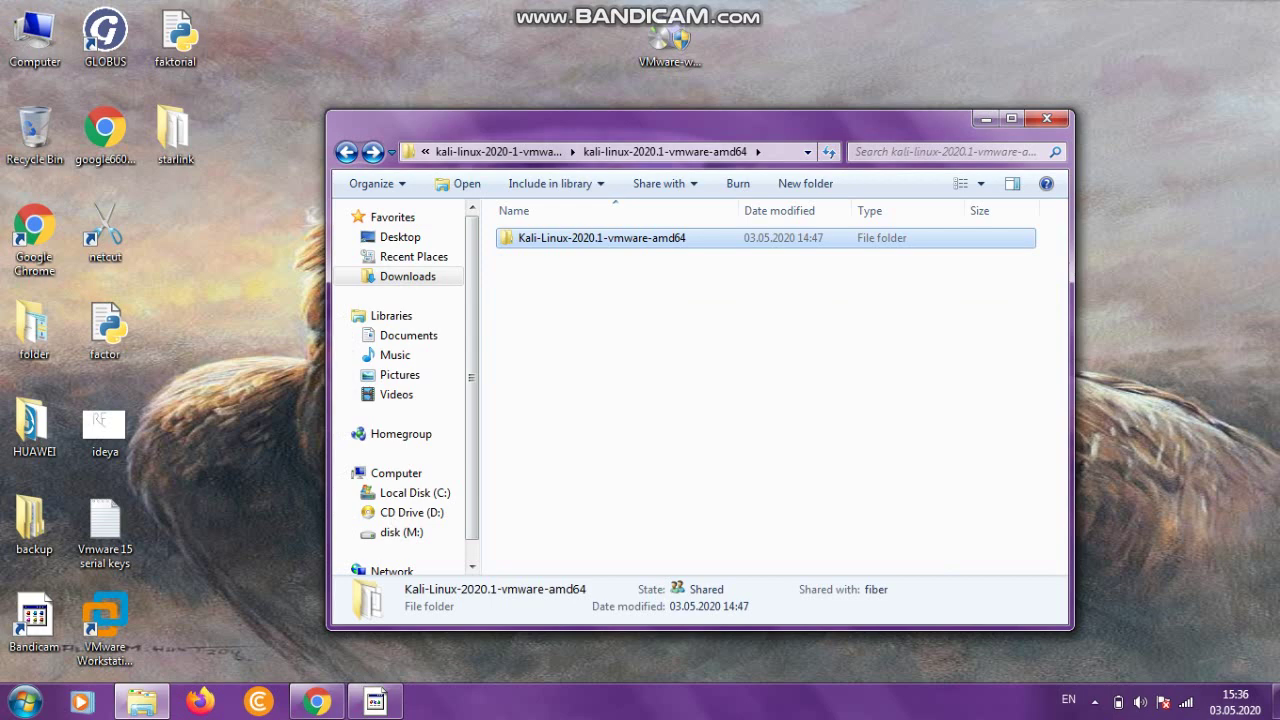
{"action": "left_click", "coordinate": [346, 152]}
{"action": "left_click", "coordinate": [600, 257]}
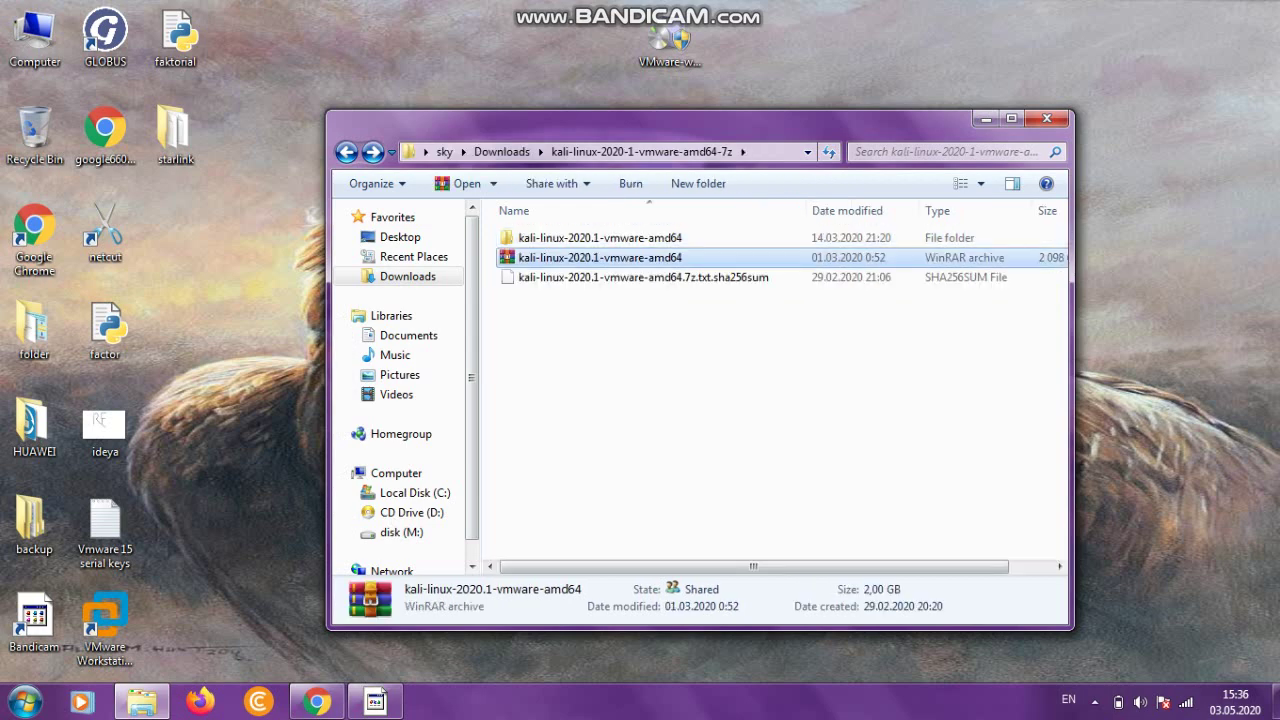
{"action": "key", "text": "Return"}
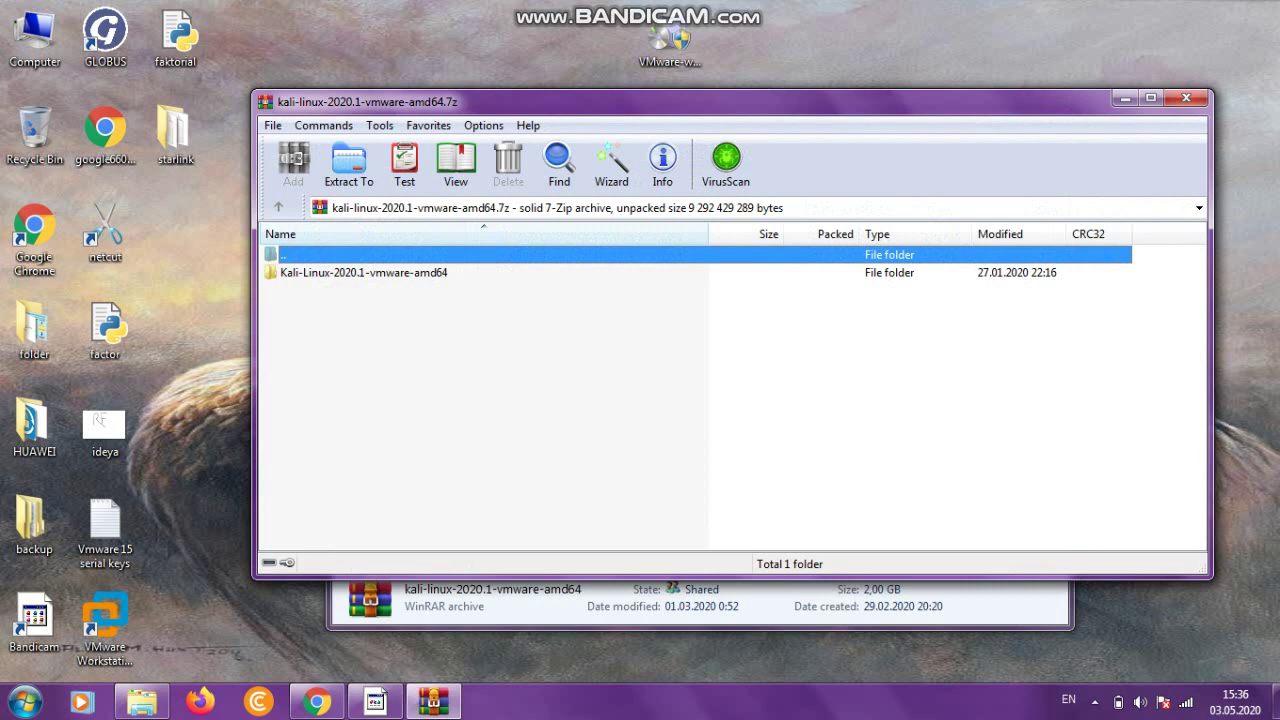
{"action": "key", "text": "Escape"}
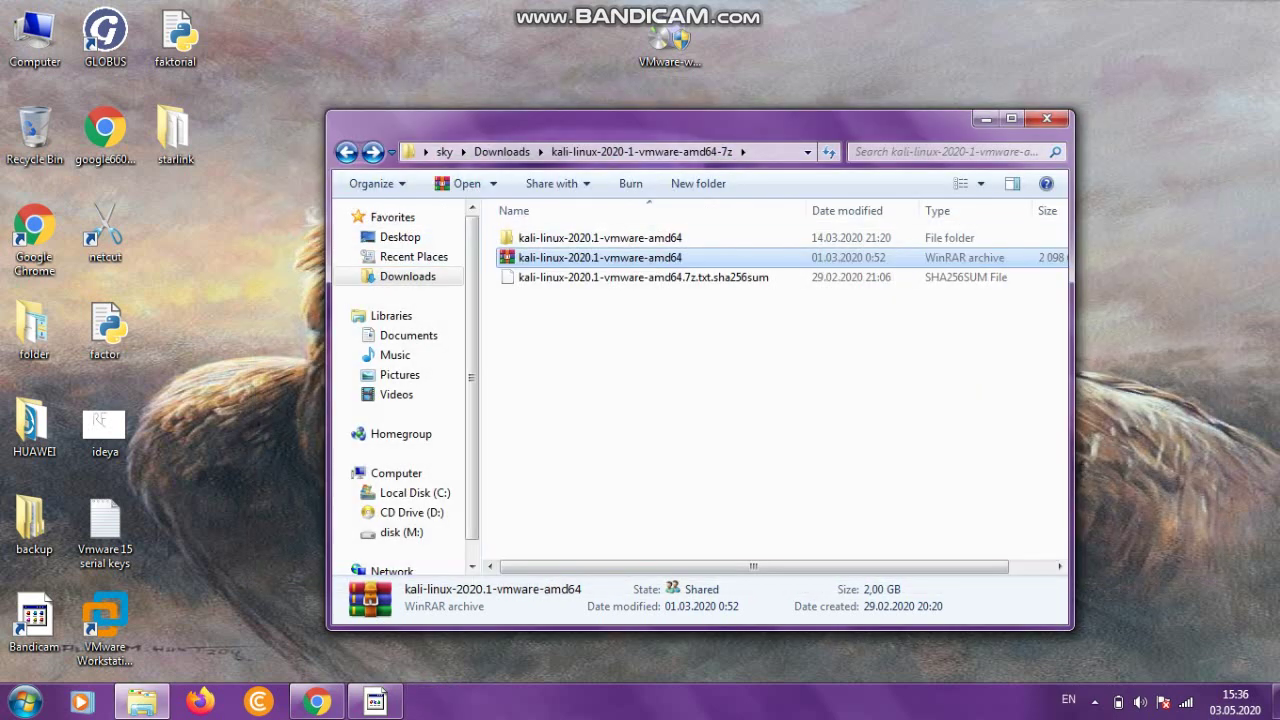
Go into the extracted Kali-Linux-2020.1-vmware-amd64 folder and select its VMware virtual machine configuration file.
{"action": "key", "text": "Up"}
{"action": "key", "text": "Return"}
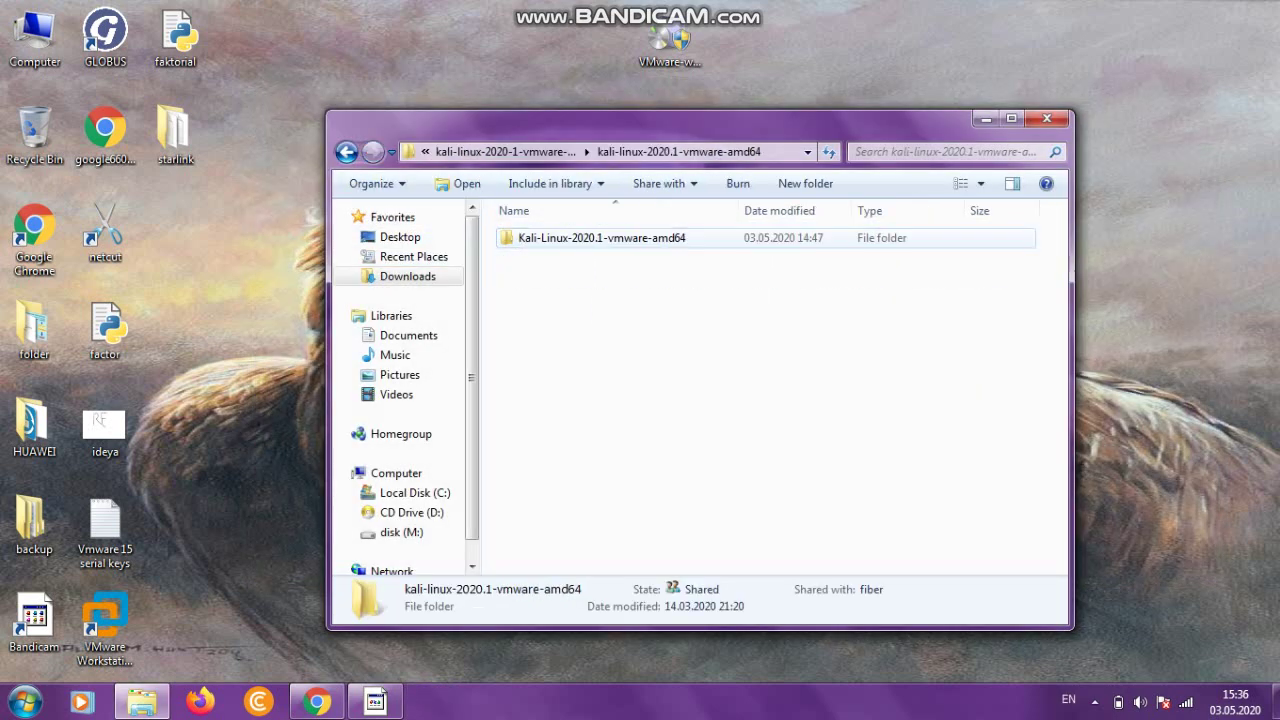
{"action": "key", "text": "Return"}
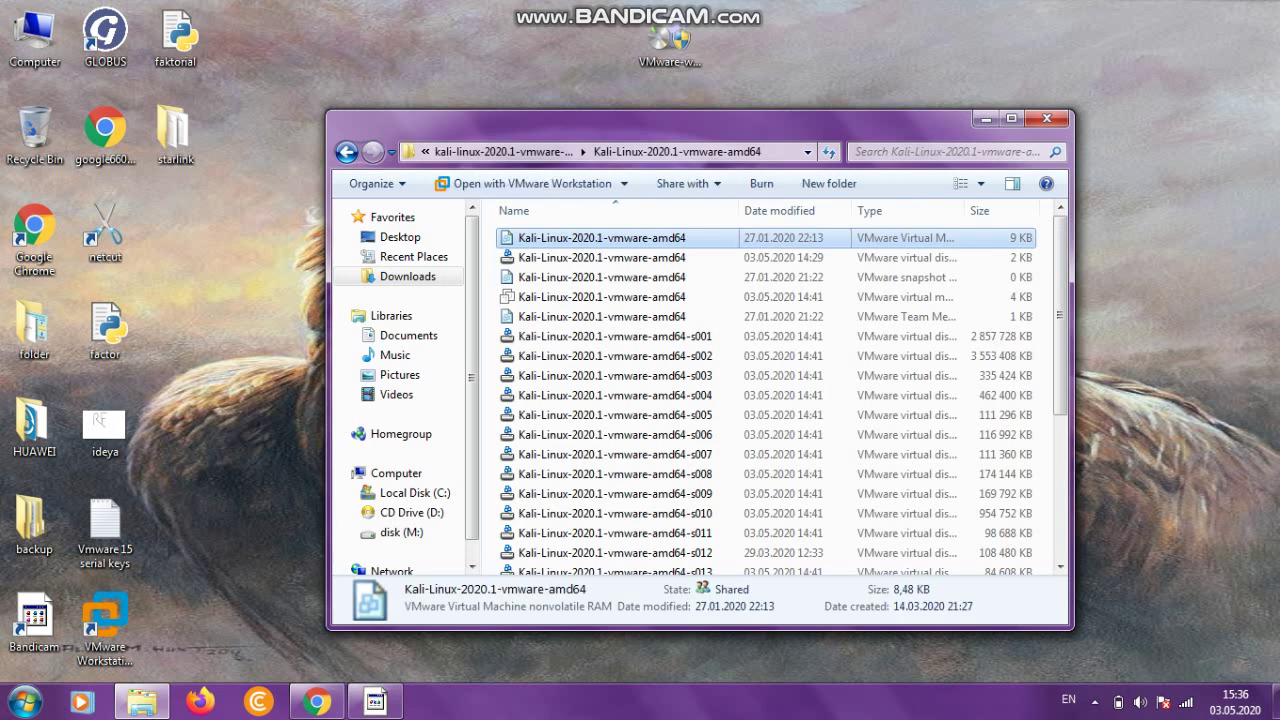
{"action": "key", "text": "Down"}
{"action": "key", "text": "Down"}
{"action": "left_click", "coordinate": [490, 318]}
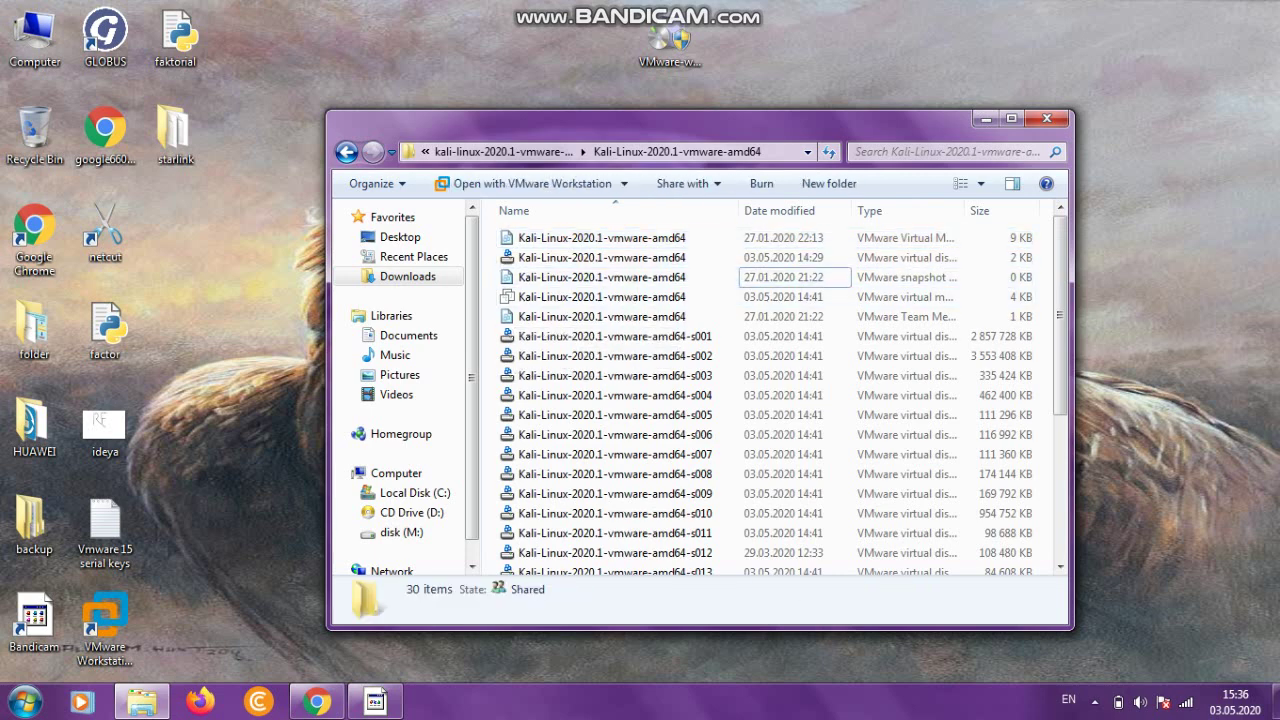
{"action": "left_click", "coordinate": [560, 297]}
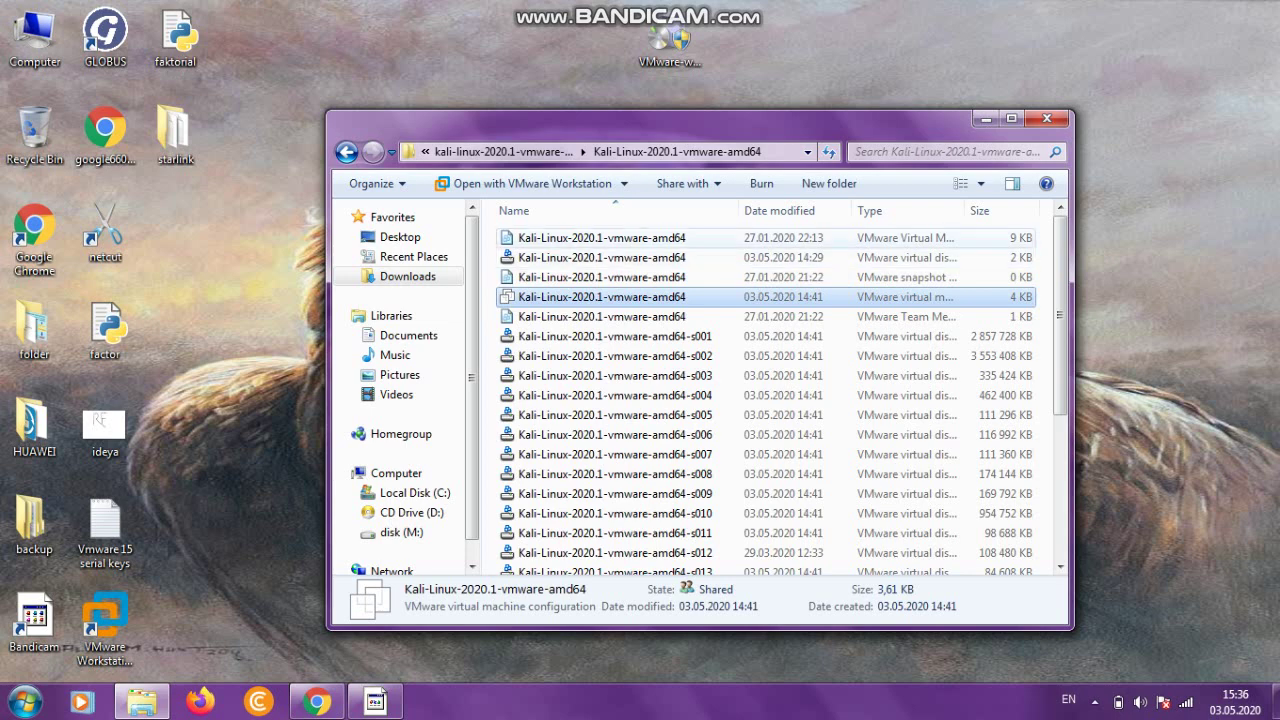
Switch to VMware Workstation and boot the Kali GNU/Linux entry in the Kali-Linux-2020.1-vmware-amd64 virtual machine.
{"action": "left_click", "coordinate": [986, 118]}
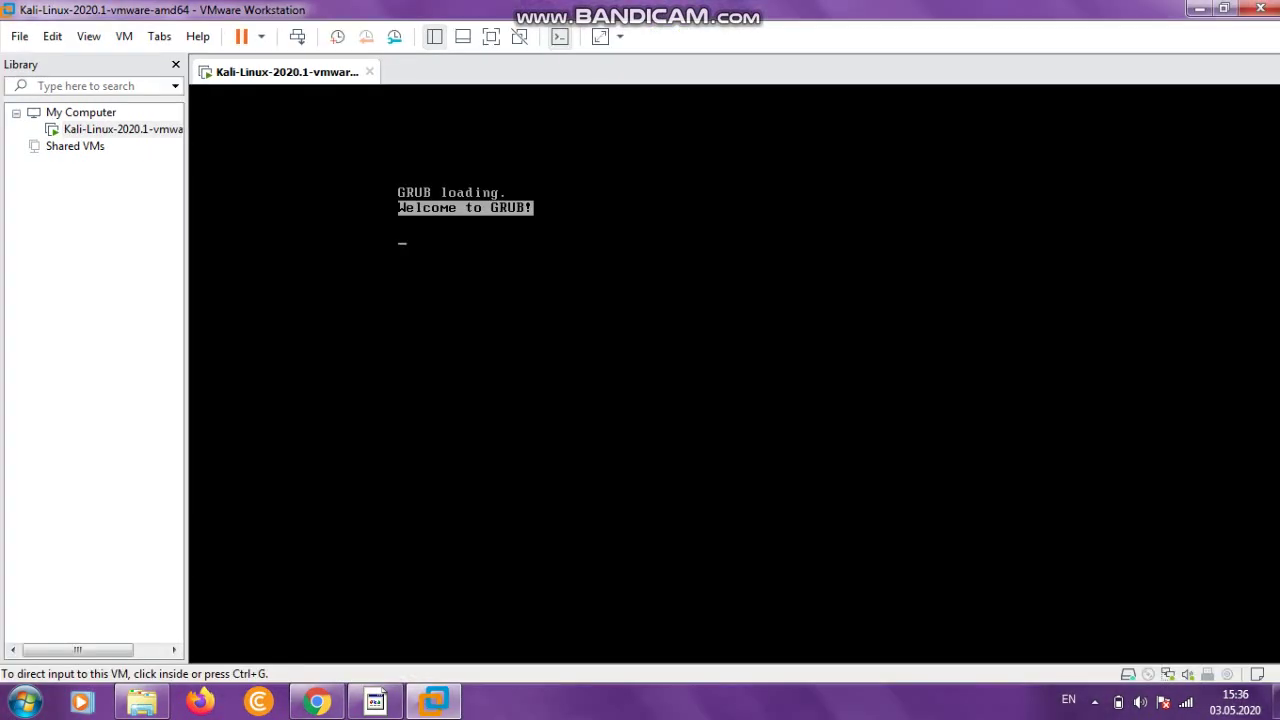
{"action": "key", "text": "ctrl+g"}
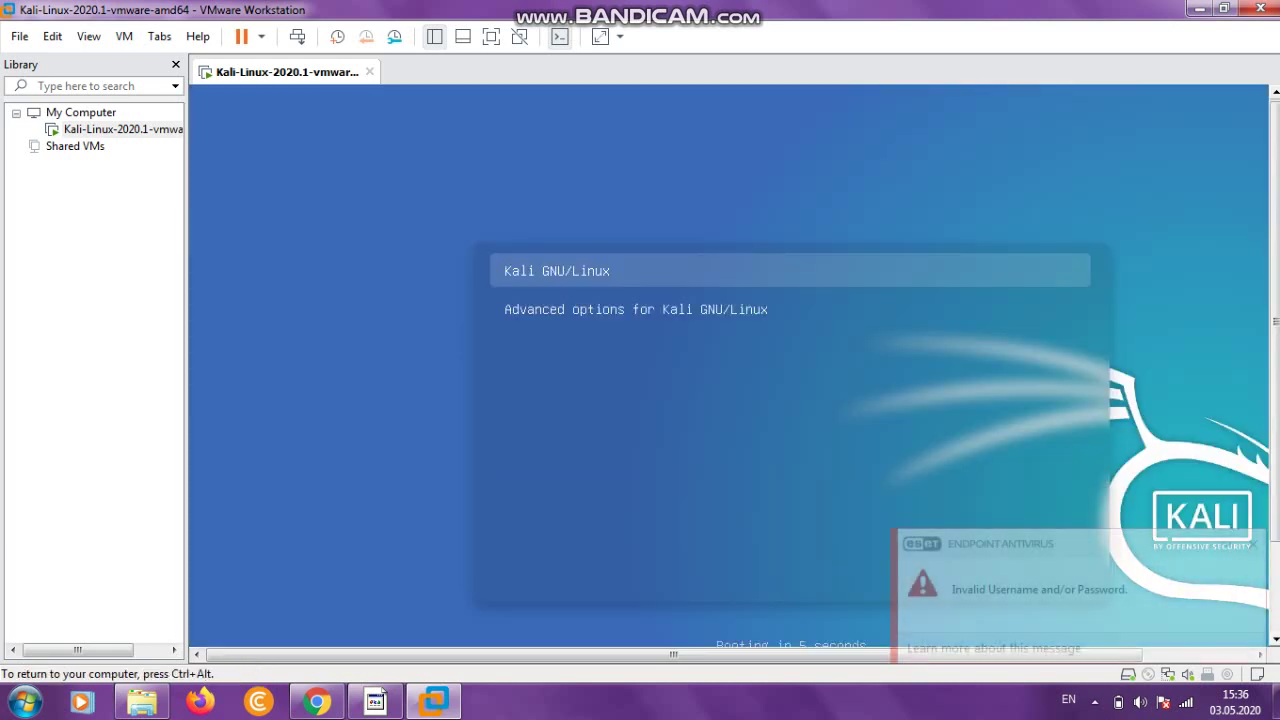
{"action": "key", "text": "Return"}
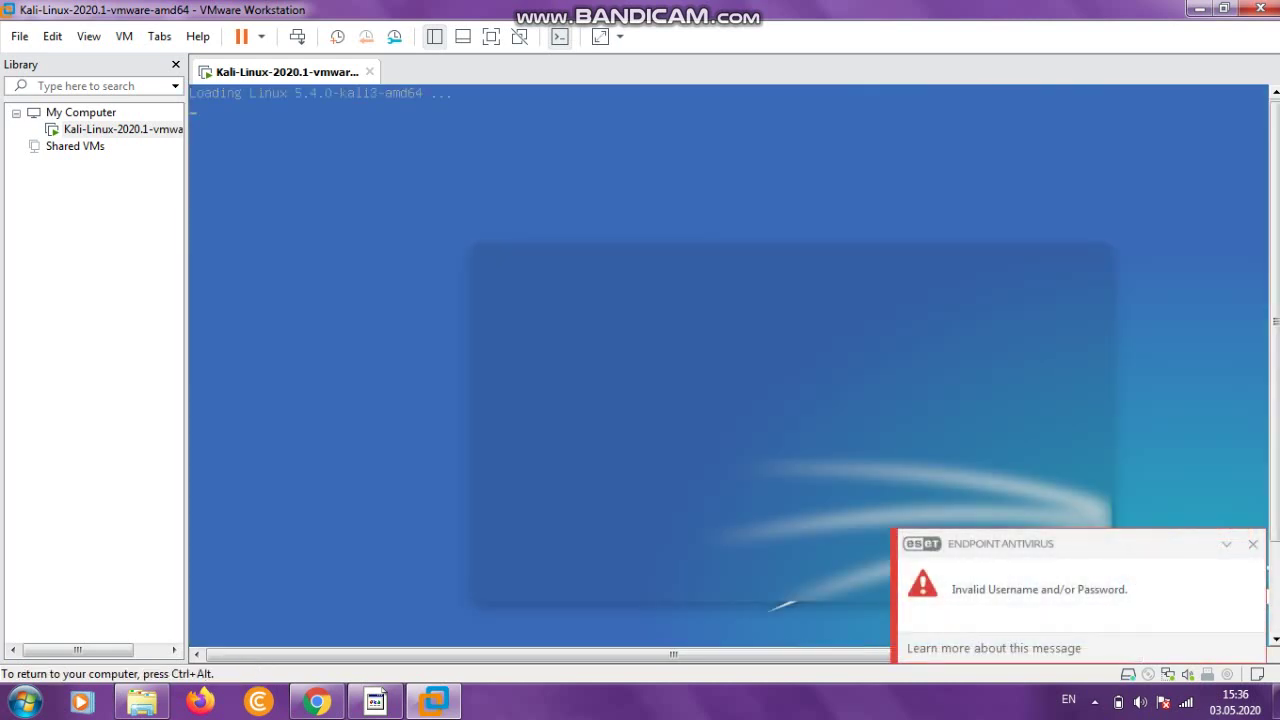
{"action": "key", "text": "ctrl+alt"}
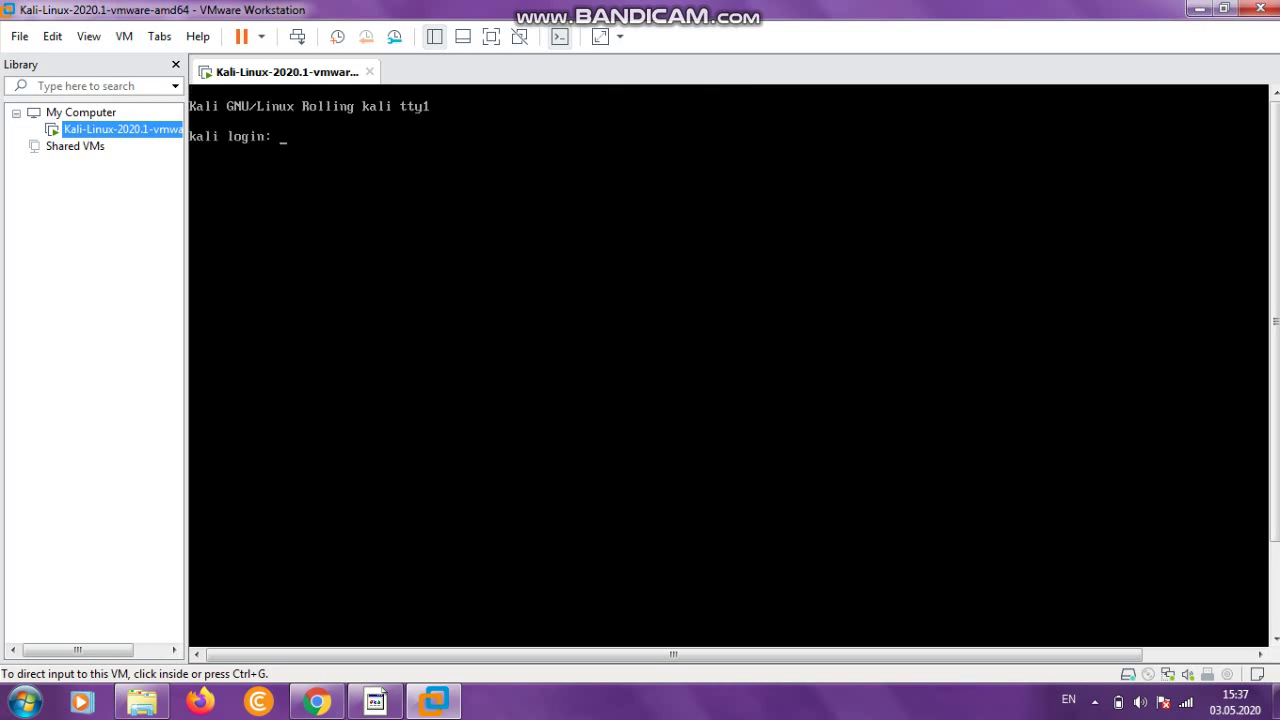
{"action": "key", "text": "ctrl+g"}
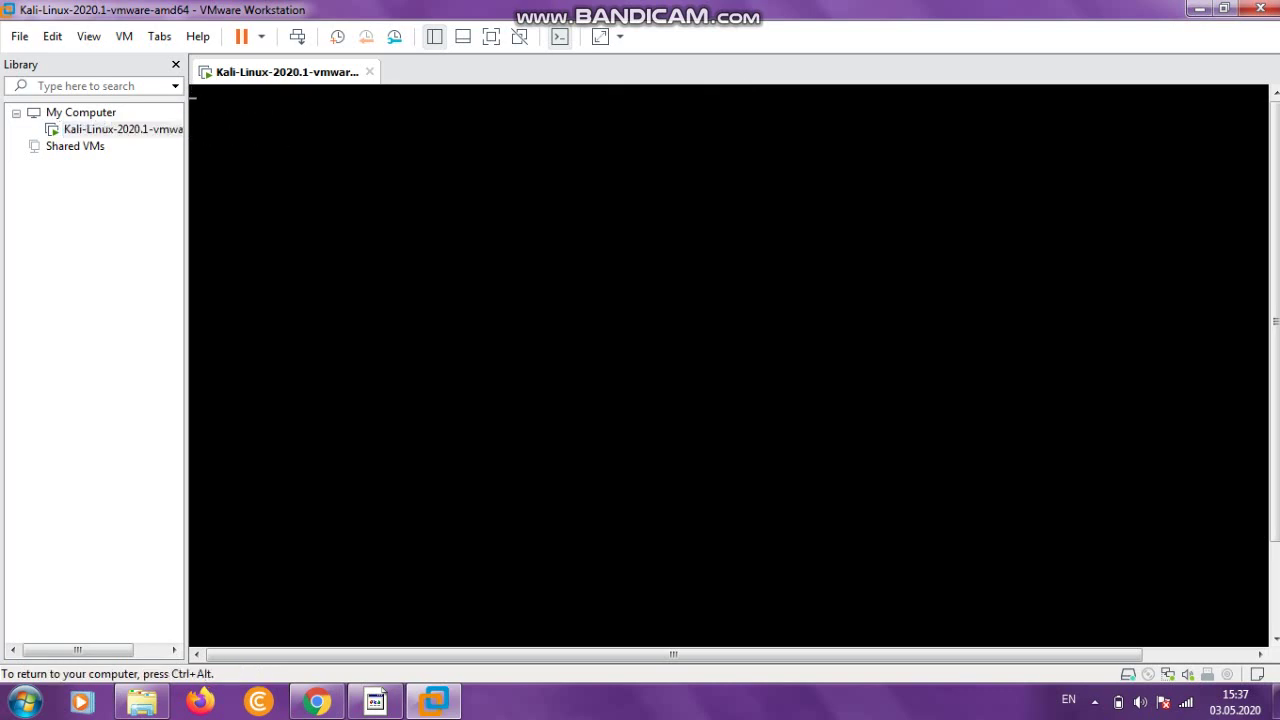
{"action": "key", "text": "ctrl+alt"}
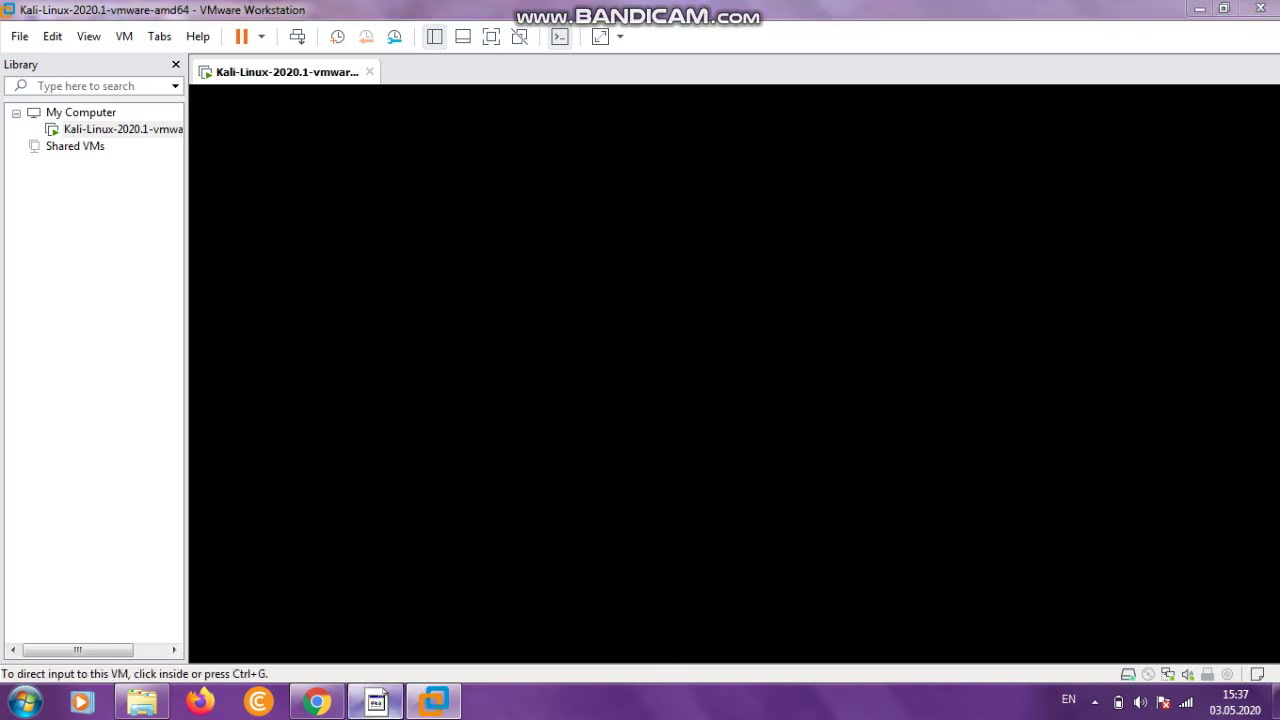
{"action": "left_click", "coordinate": [375, 700]}
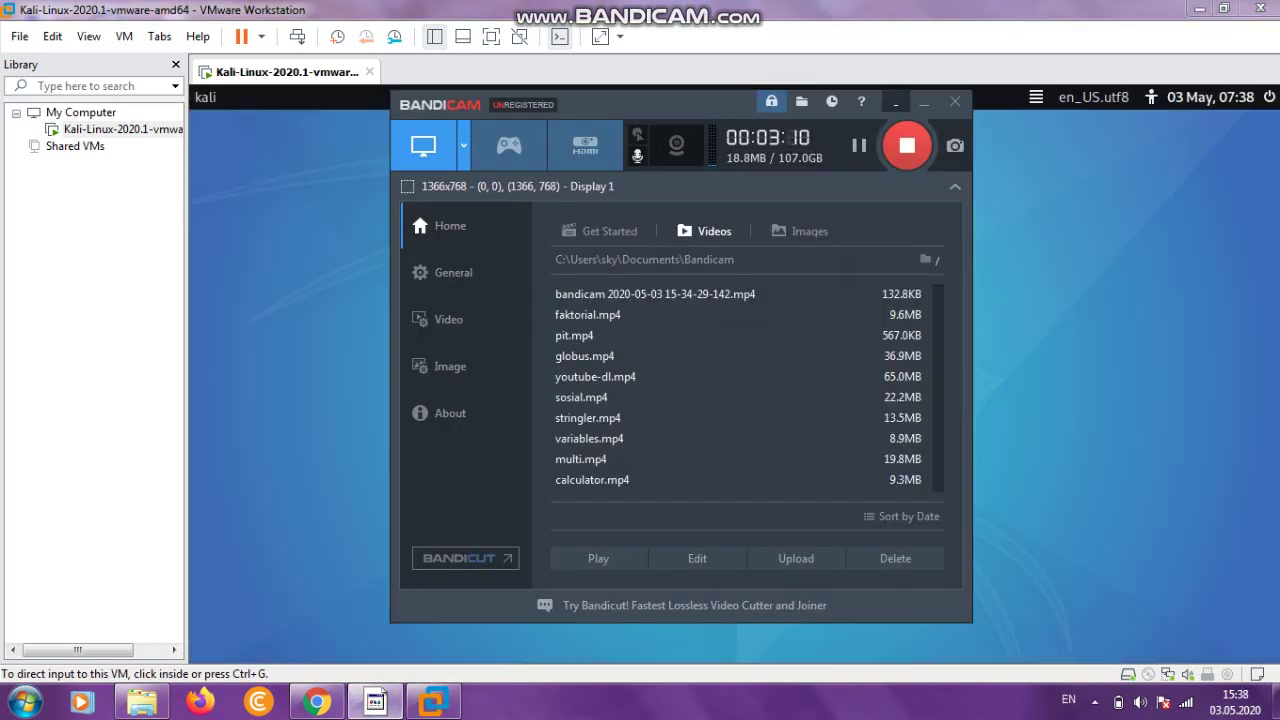
{"action": "left_click", "coordinate": [924, 103]}
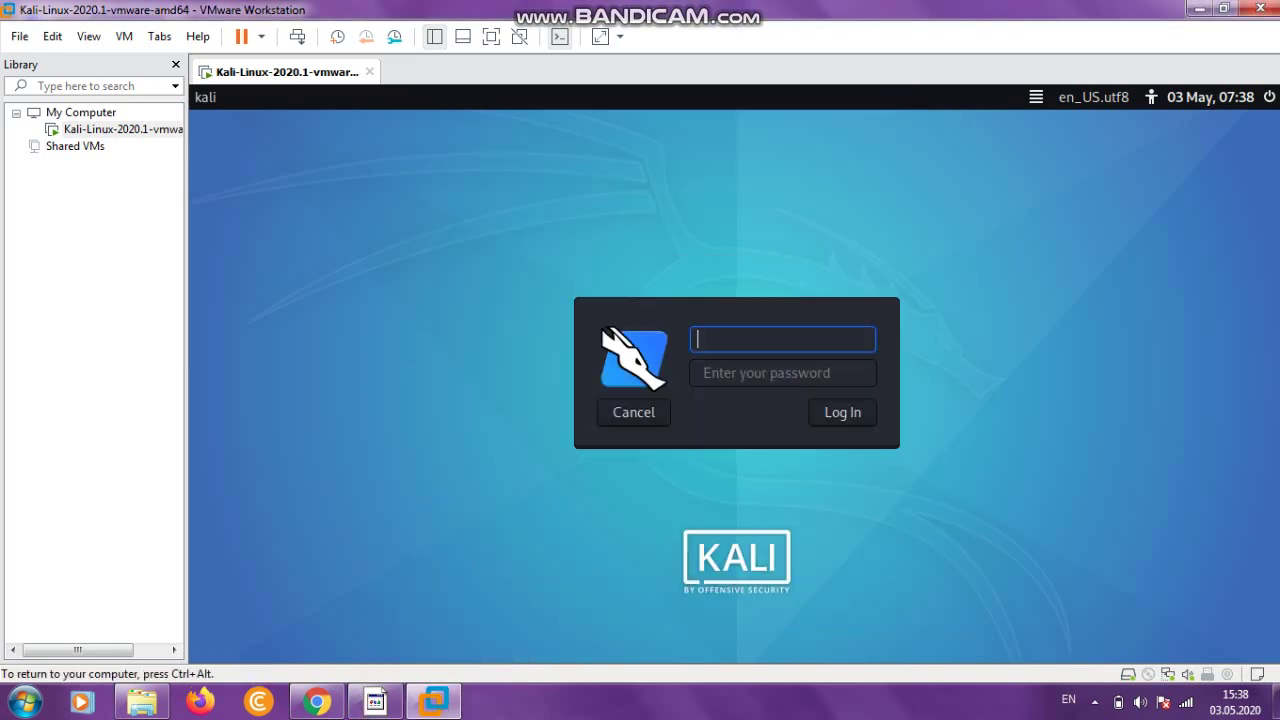
Log in to the Kali Linux virtual machine with the username kali and the account password.
{"action": "type", "text": "kali"}
{"action": "key", "text": "Tab"}
{"action": "type", "text": "kali"}
{"action": "key", "text": "BackSpace"}
{"action": "key", "text": "BackSpace"}
{"action": "key", "text": "BackSpace"}
{"action": "key", "text": "BackSpace"}
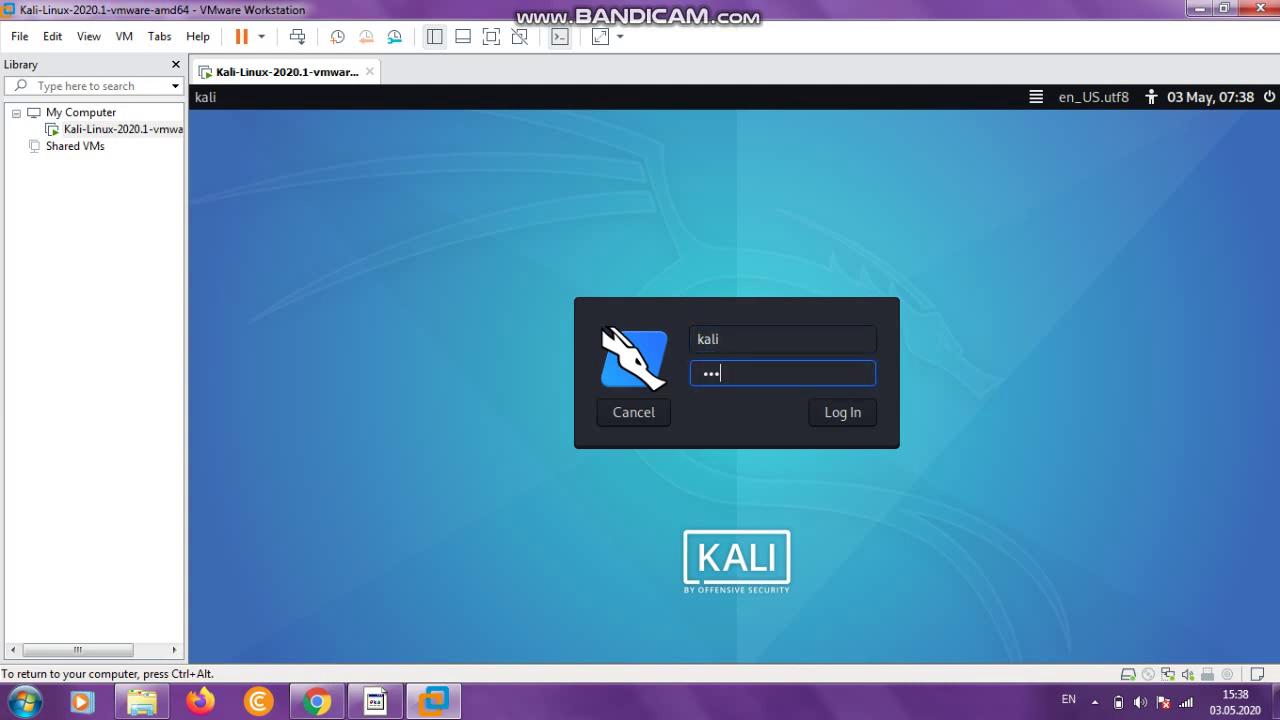
{"action": "type", "text": "kali"}
{"action": "key", "text": "Return"}
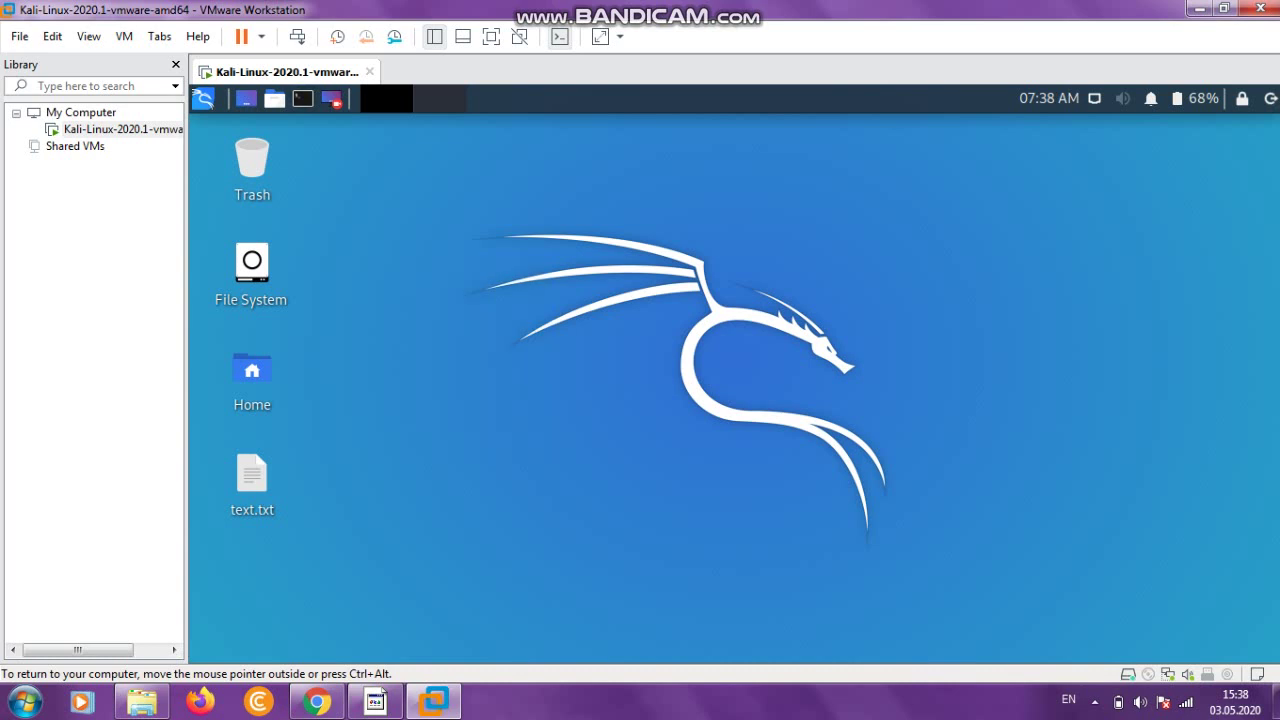
Open a terminal in the Kali desktop, check the current user with whoami, and close the terminal.
{"action": "key", "text": "ctrl+alt+t"}
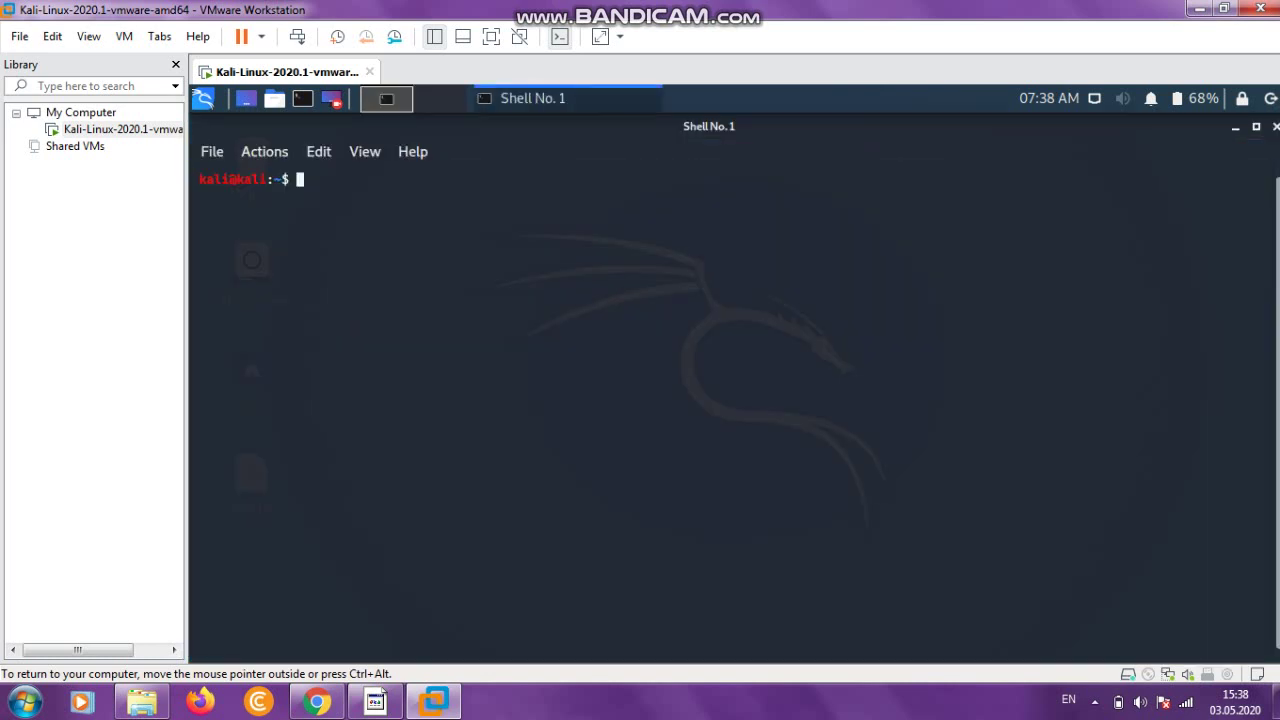
{"action": "type", "text": "whoami"}
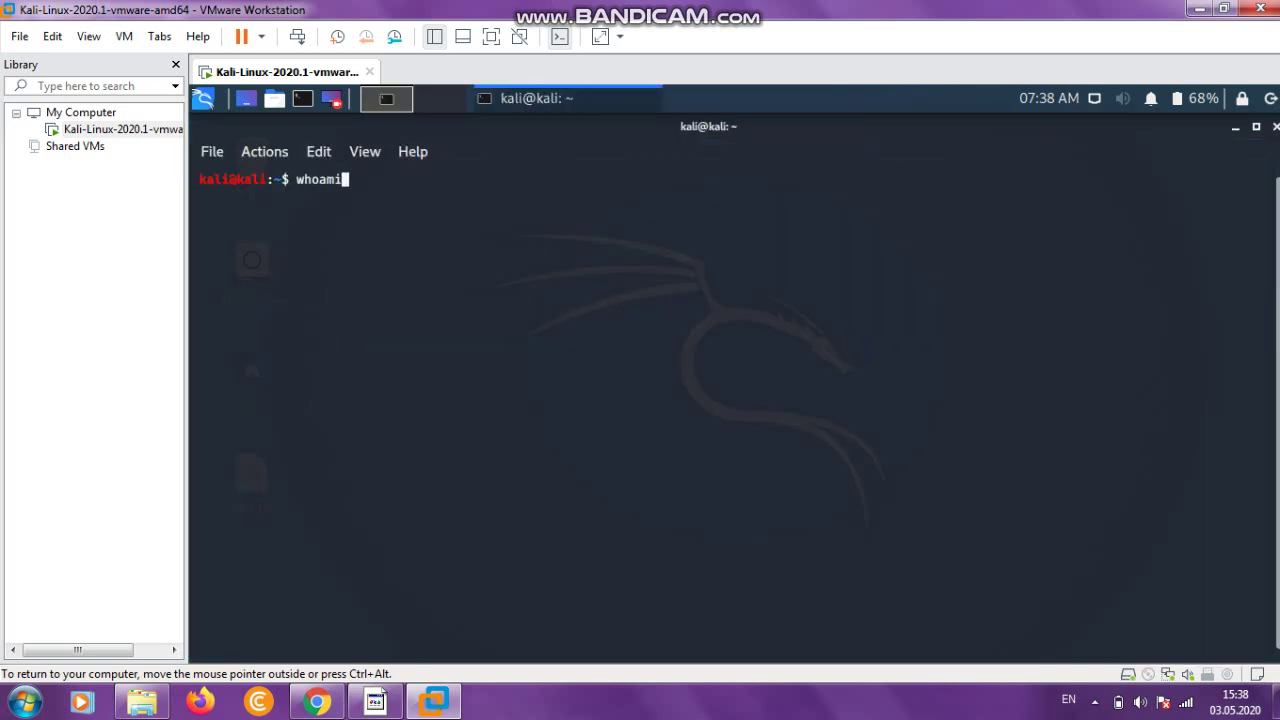
{"action": "key", "text": "Return"}
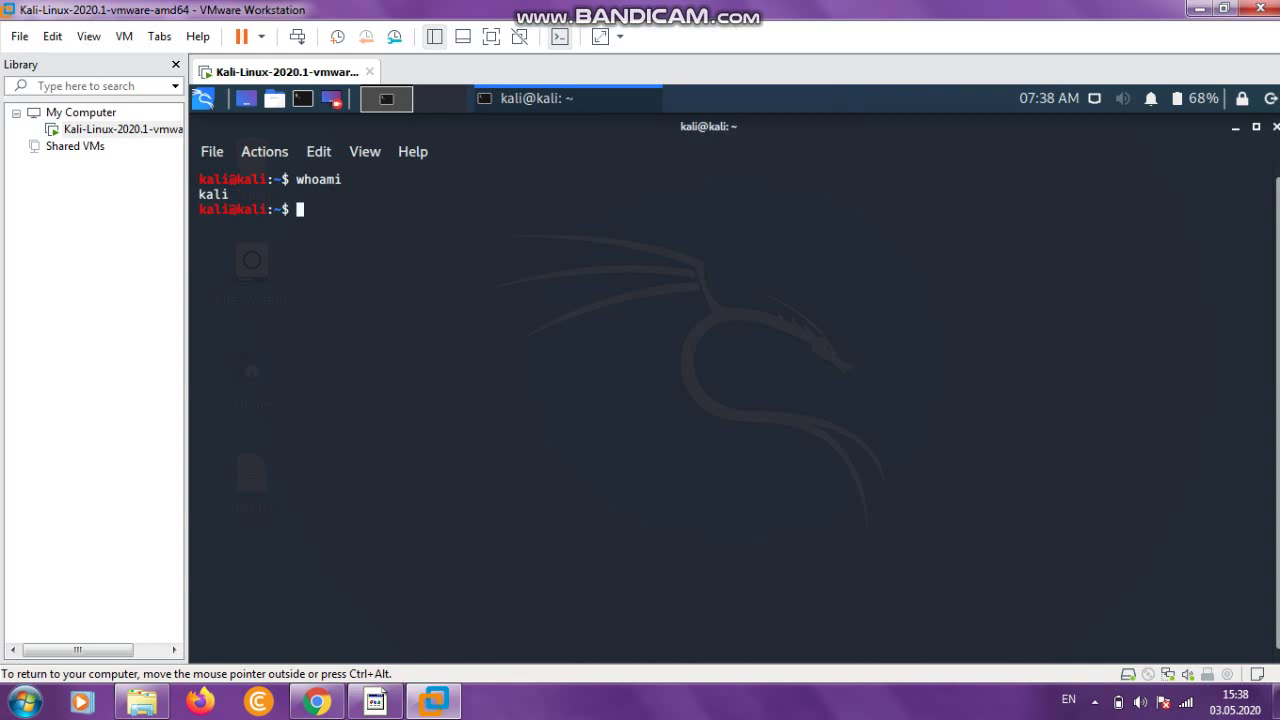
{"action": "left_click", "coordinate": [1275, 126]}
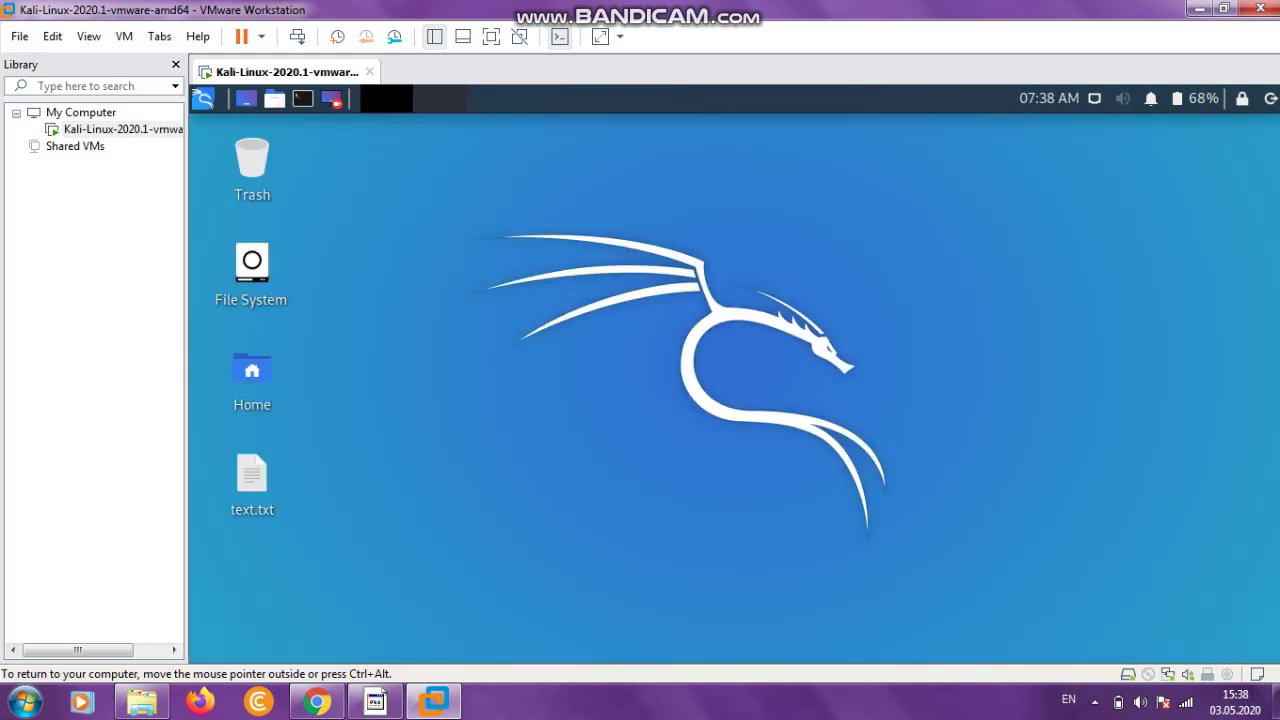